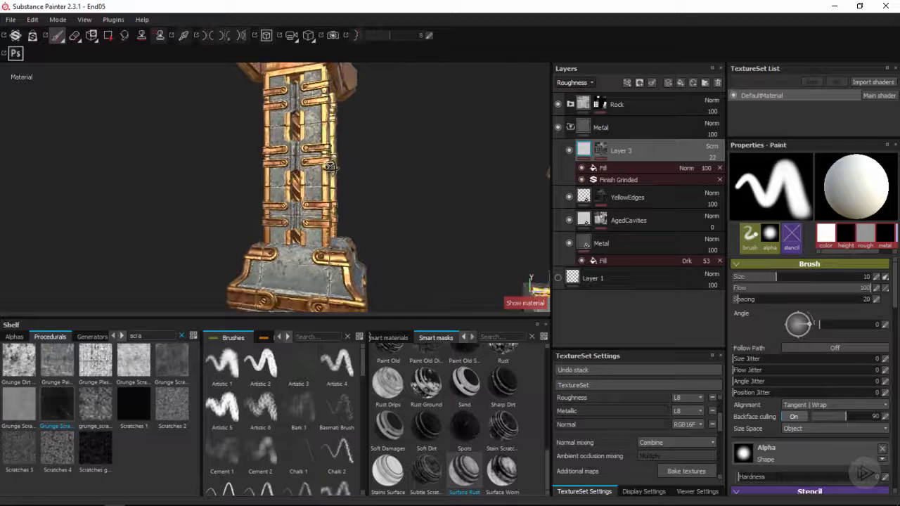
Add a fill layer above Layer 3 in the Metal folder and give it a muted dark green base color
middle_click_drag(325, 169, 328, 179, "alt")
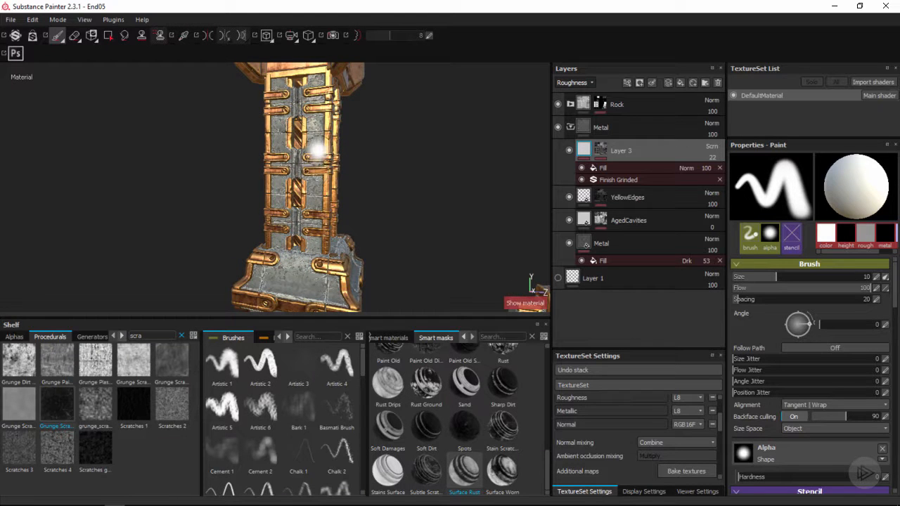
middle_click_drag(314, 147, 319, 215, "alt")
scroll(319, 215, "up", 2)
mouse_move(318, 214)
left_mouse_down("alt")
mouse_move(392, 201)
mouse_move(318, 193)
left_mouse_up("alt")
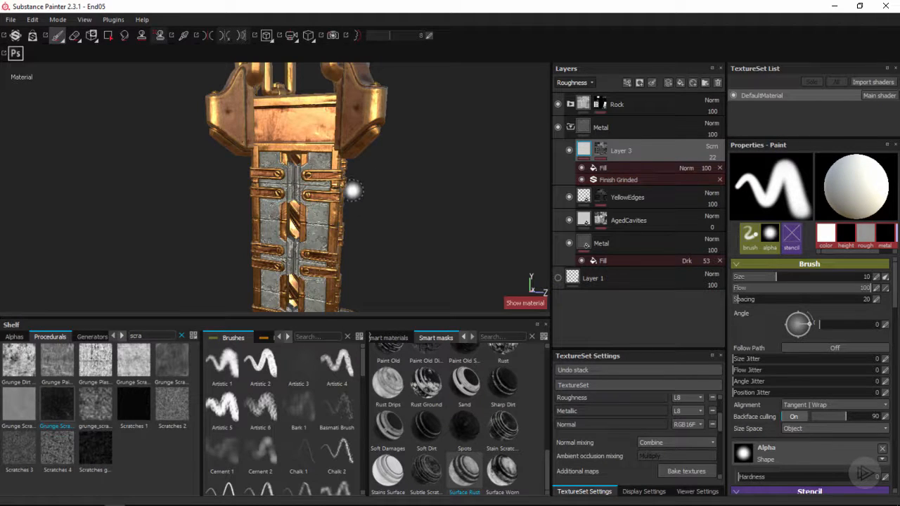
left_click_drag(316, 181, 316, 185, "alt")
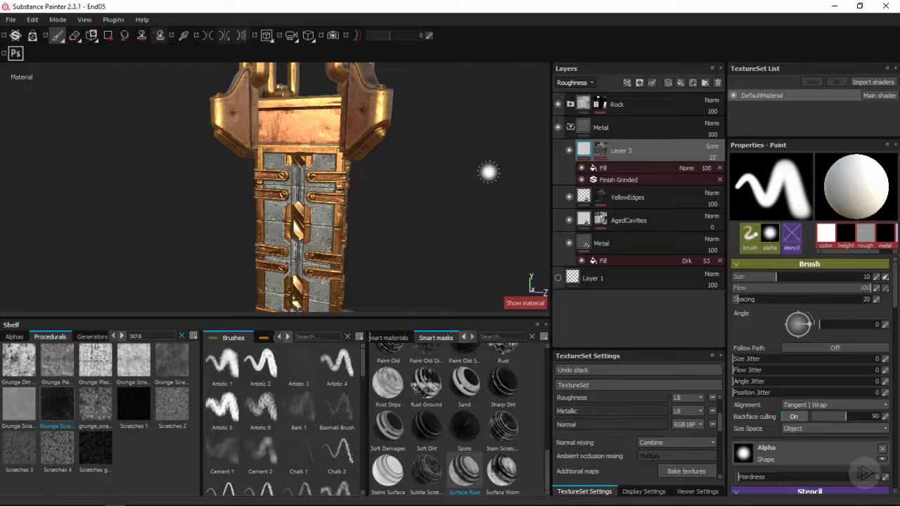
left_click(677, 83)
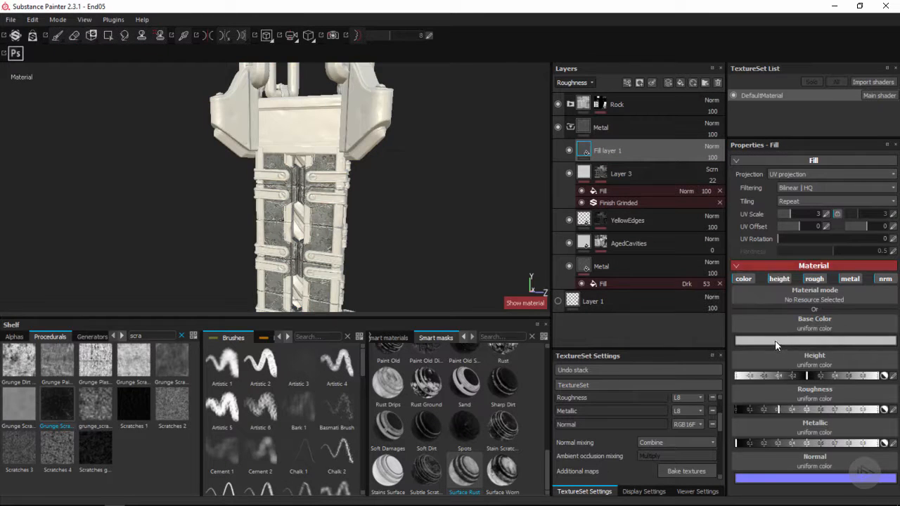
left_click(773, 340)
left_click(709, 345)
left_click_drag(781, 347, 781, 359)
left_click_drag(707, 349, 702, 359)
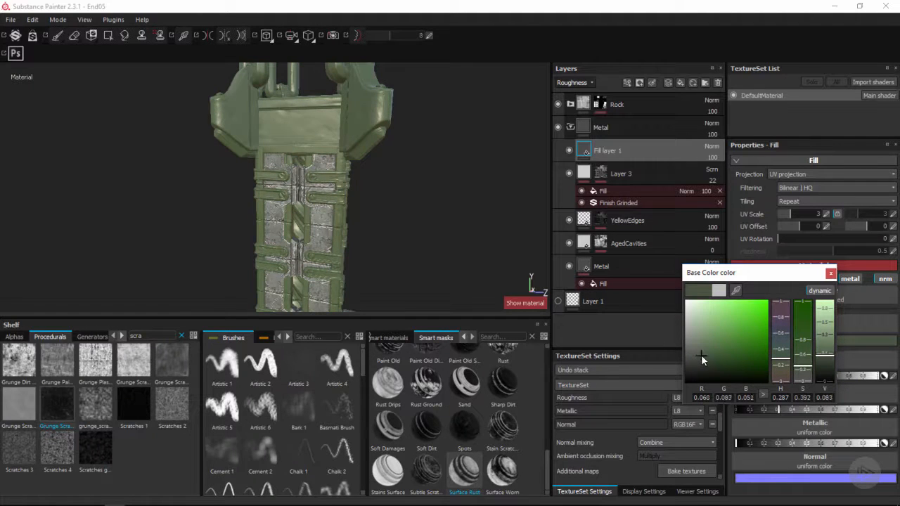
left_click(830, 272)
Switch the layer stack to the Base Color channel and set the new fill layer's blending mode to Multiply
left_click(712, 146)
left_click(716, 156)
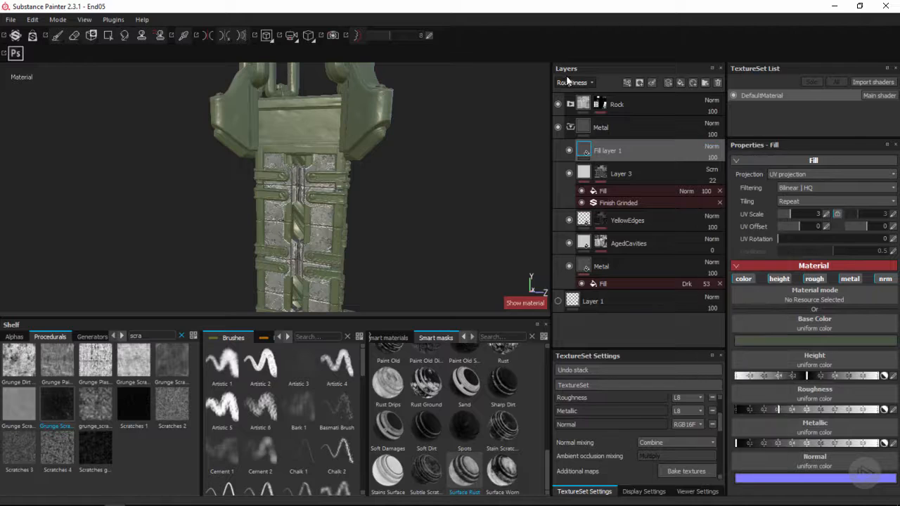
left_click(572, 83)
left_click(572, 92)
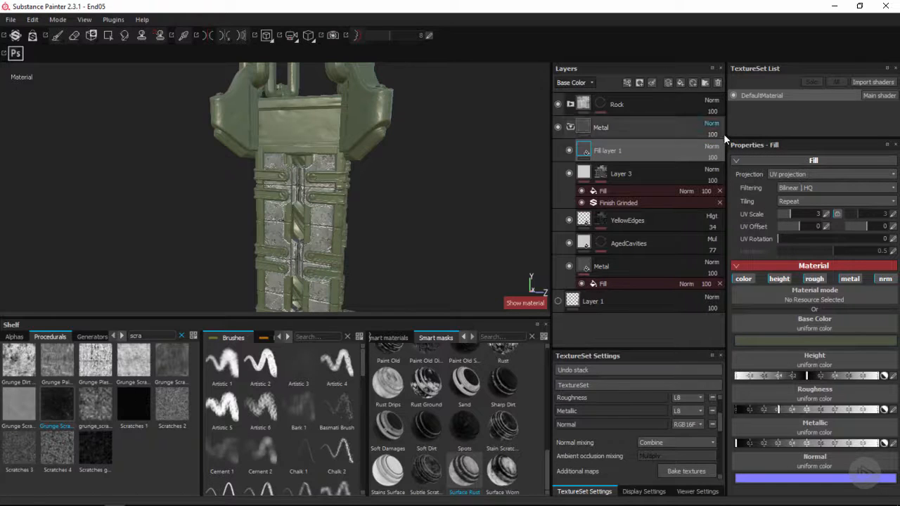
left_click(711, 146)
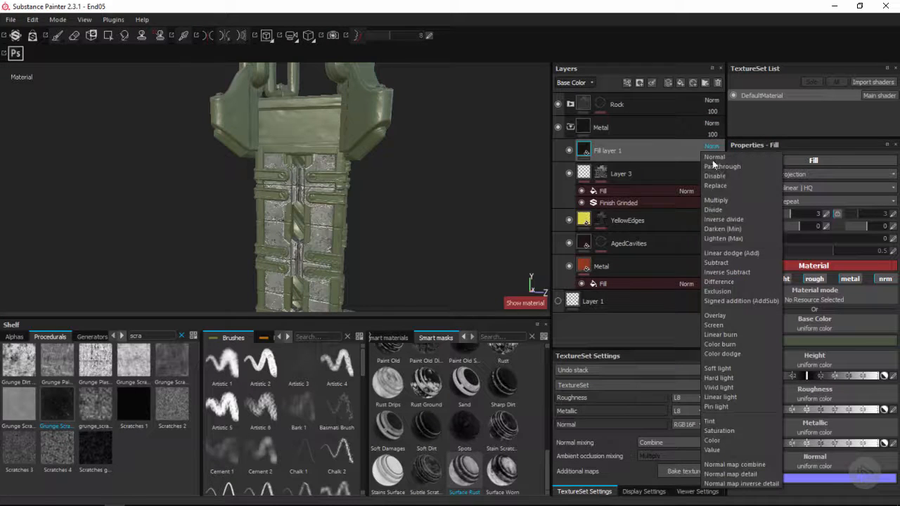
left_click(726, 199)
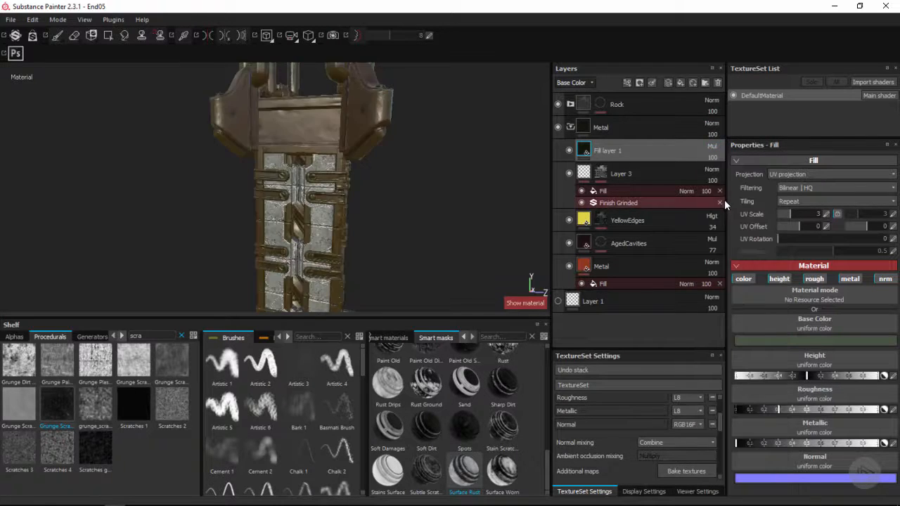
Make the fill layer's base color a more saturated dark green
left_click(775, 340)
left_click(715, 355)
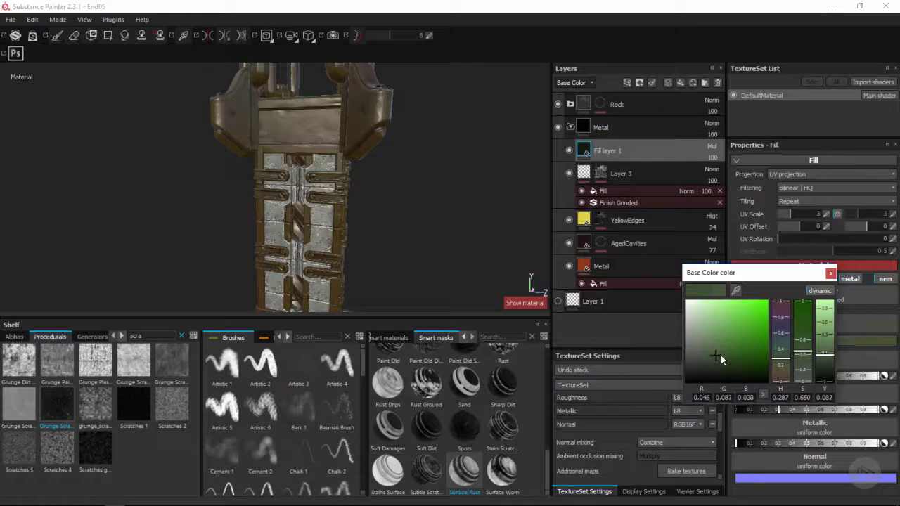
left_click(830, 275)
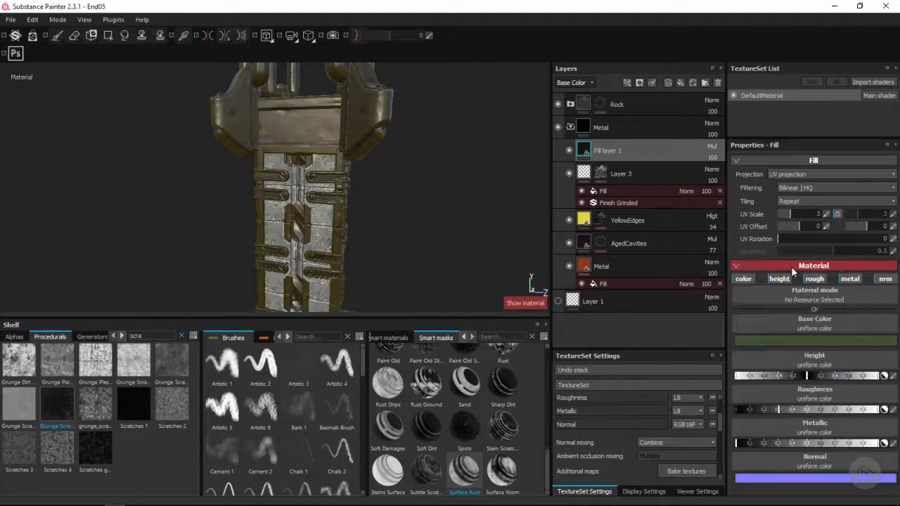
Disable height, rough, metal and nrm on the green fill layer, keeping only color, and set its opacity to 56
left_click_drag(348, 213, 446, 195, "alt")
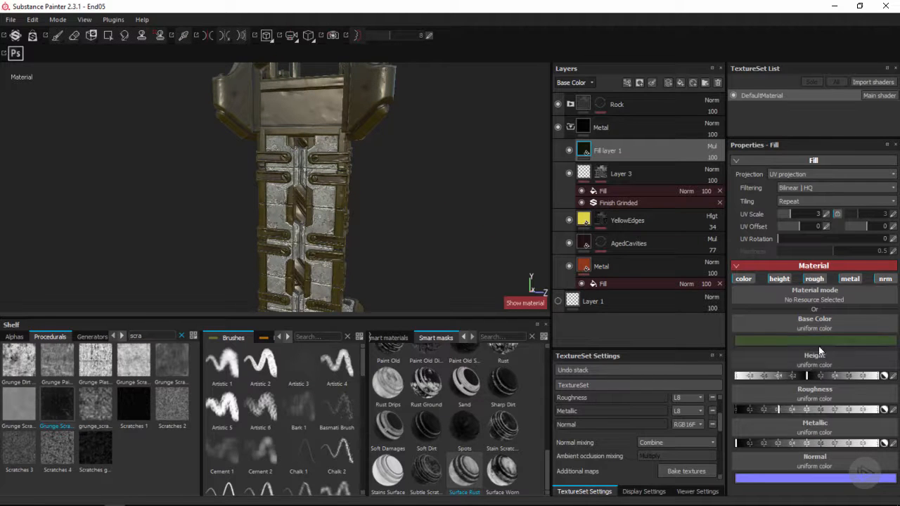
left_click(779, 279)
left_click(821, 279)
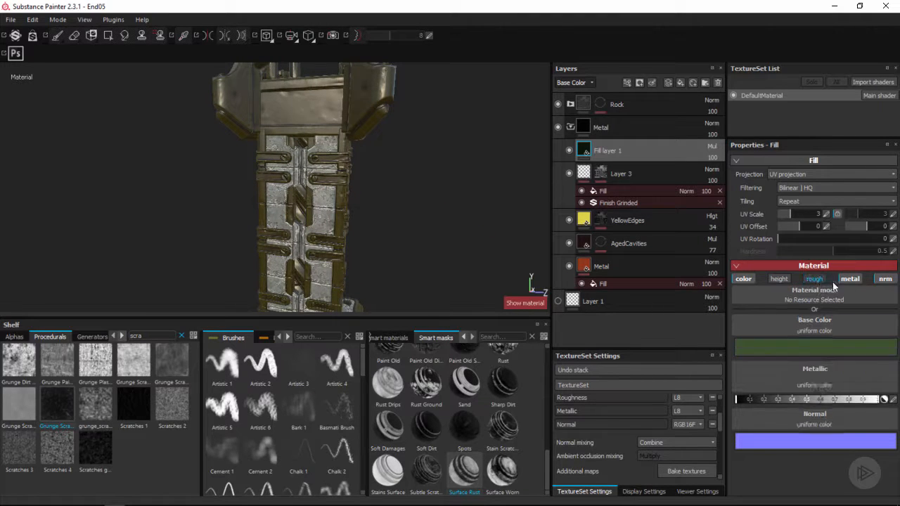
left_click(852, 278)
left_click(885, 279)
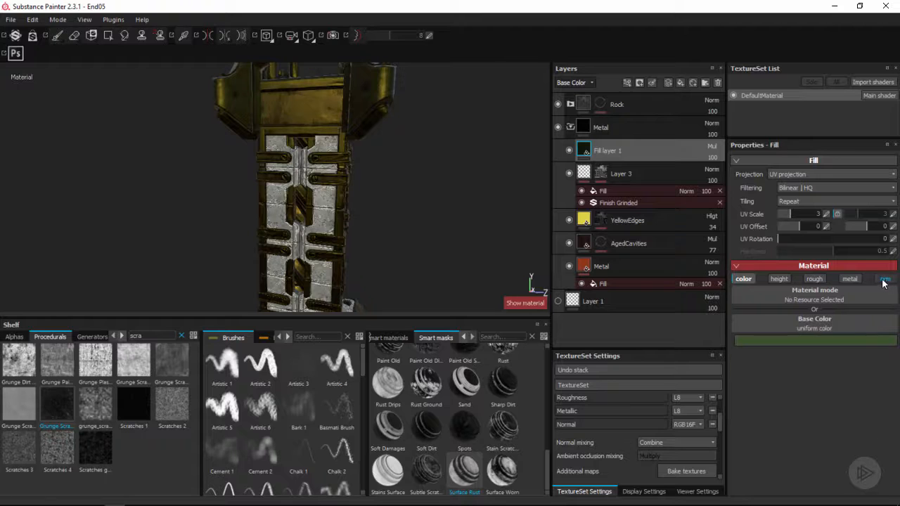
left_click_drag(378, 215, 485, 190, "alt")
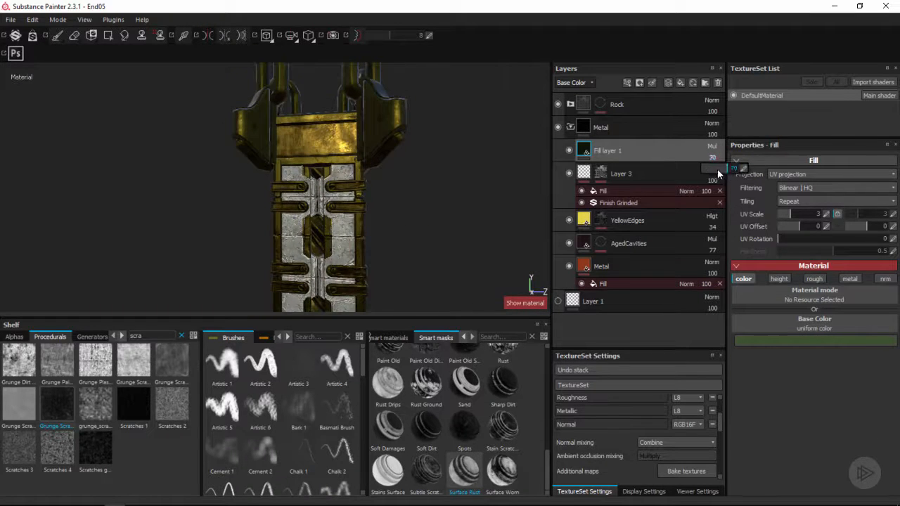
left_click_drag(717, 169, 721, 168)
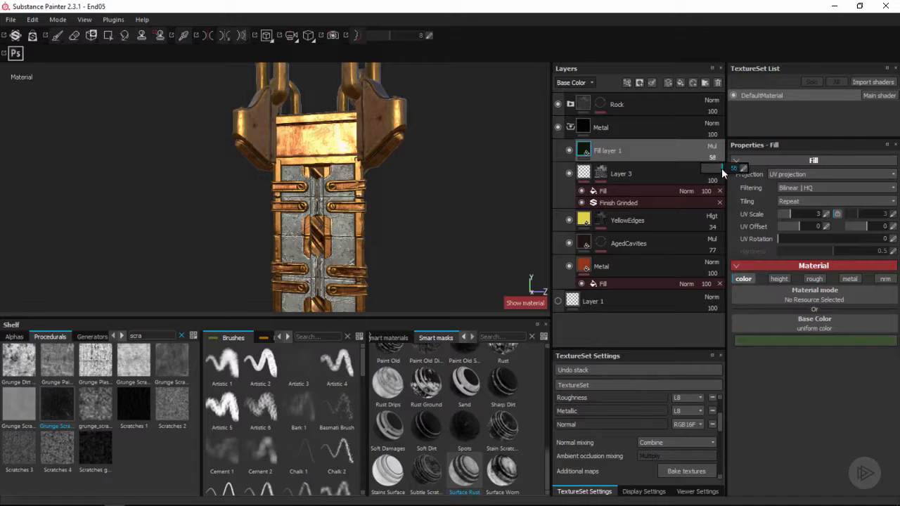
Set the base color of the Metal fill layer to a muted reddish brown (R 0.294, G 0.137, B 0.084)
left_click(616, 271)
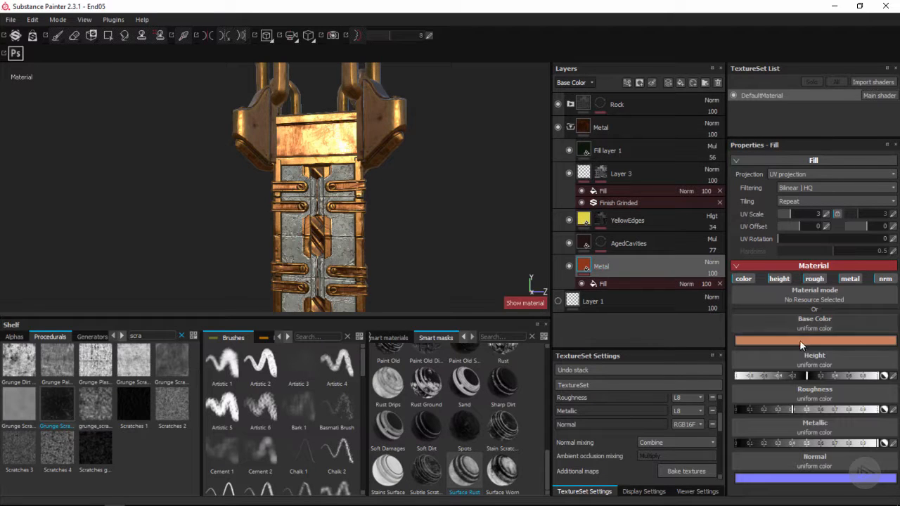
left_click(741, 325)
left_click_drag(743, 325, 741, 333)
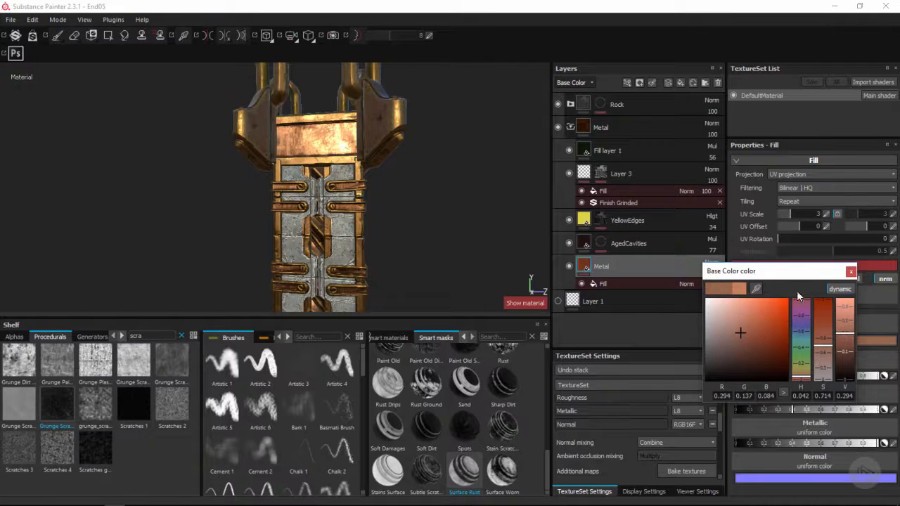
left_click(851, 273)
Hide the green fill layer and try a dark green base color directly on the Metal fill layer
left_click(568, 151)
left_click_drag(406, 191, 327, 201, "alt")
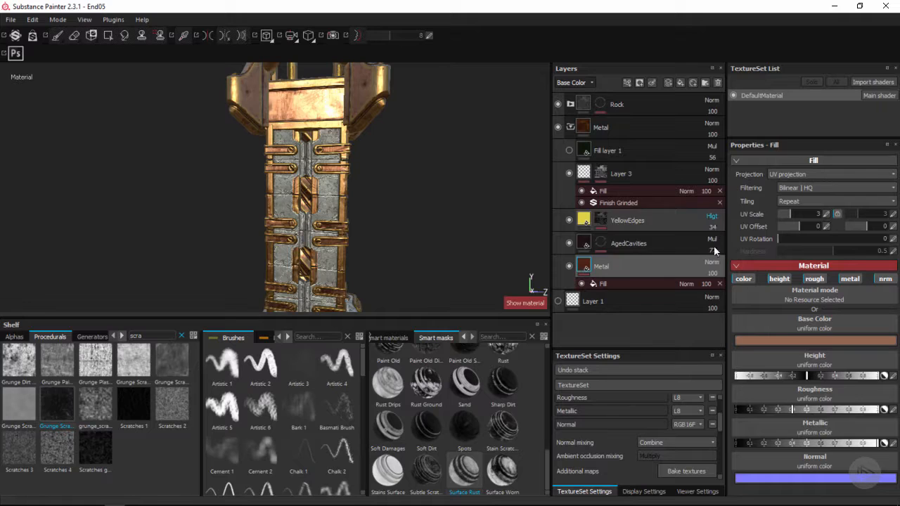
left_click(802, 341)
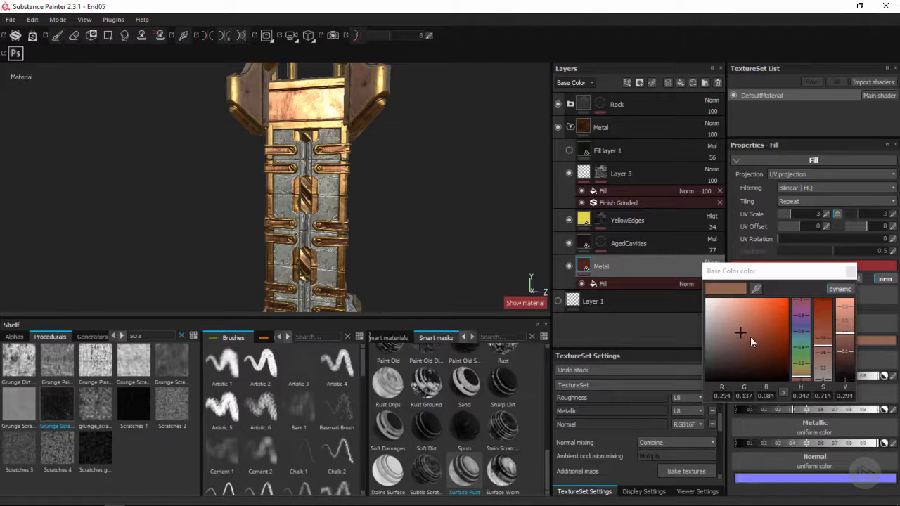
left_click(804, 357)
left_click_drag(759, 329, 765, 322)
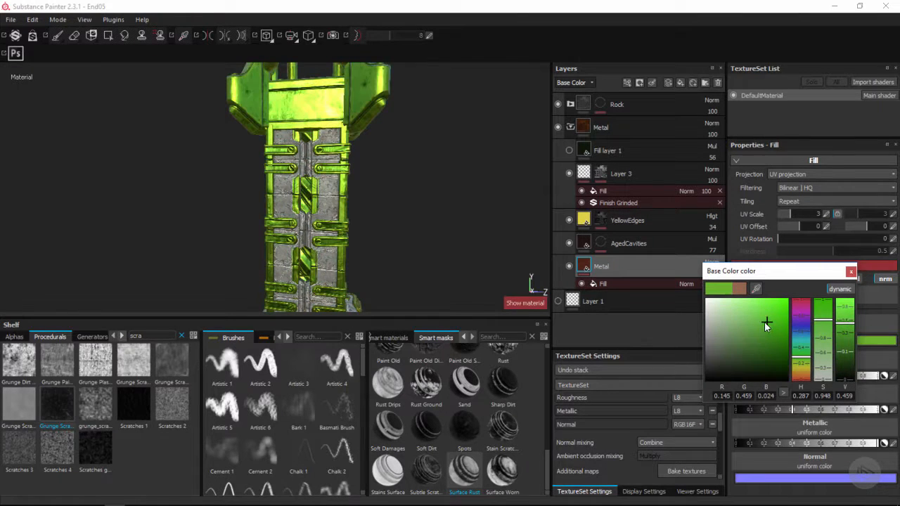
left_click(737, 345)
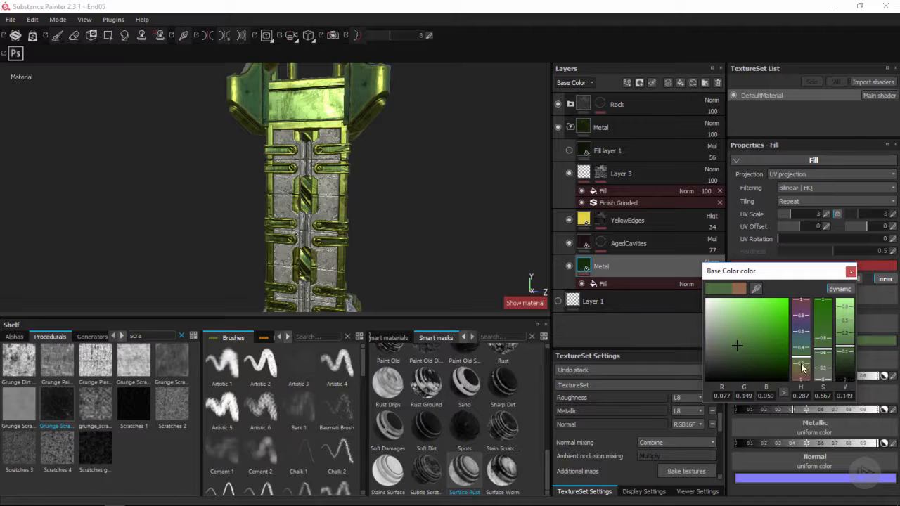
Shift the Metal fill layer's base color to an orange-brown with hue 0.063
left_click_drag(802, 368, 800, 378)
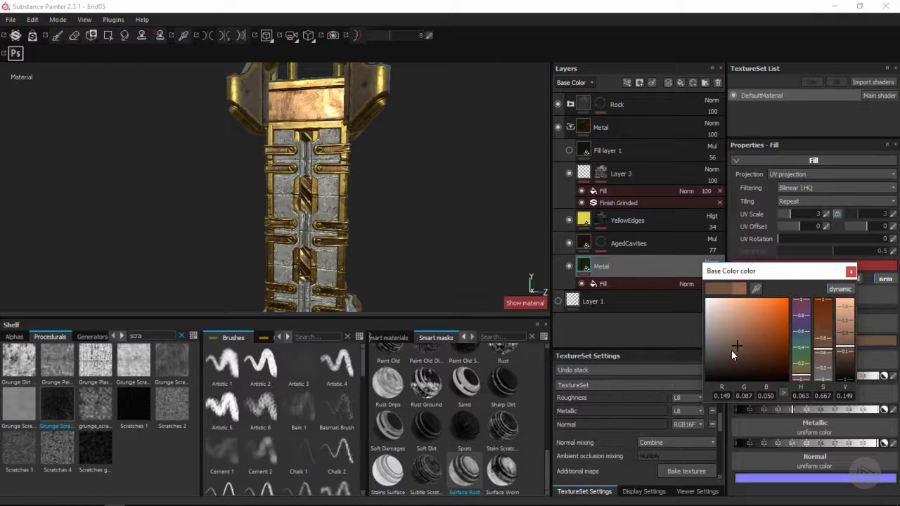
left_click_drag(732, 350, 744, 328)
left_click(851, 271)
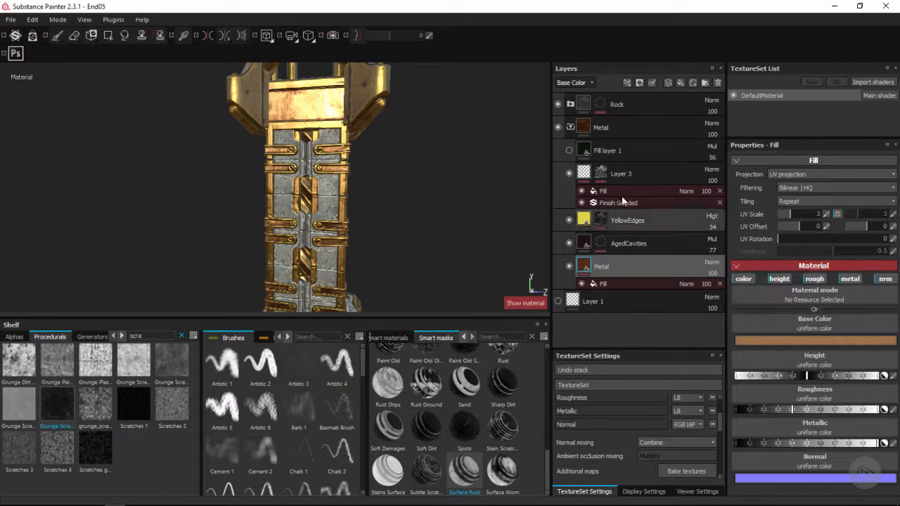
Show the green fill layer again and rename it GreenVariant
left_click(641, 175)
key("1")
mouse_move(358, 191)
left_mouse_down("alt")
mouse_move(296, 196)
mouse_move(313, 196)
left_mouse_up("alt")
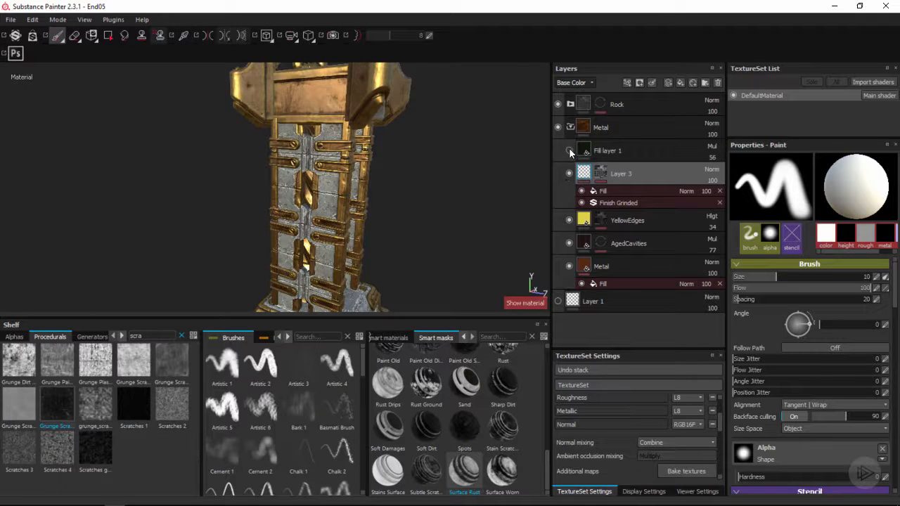
left_click(569, 150)
double_click(604, 150)
type("Gr")
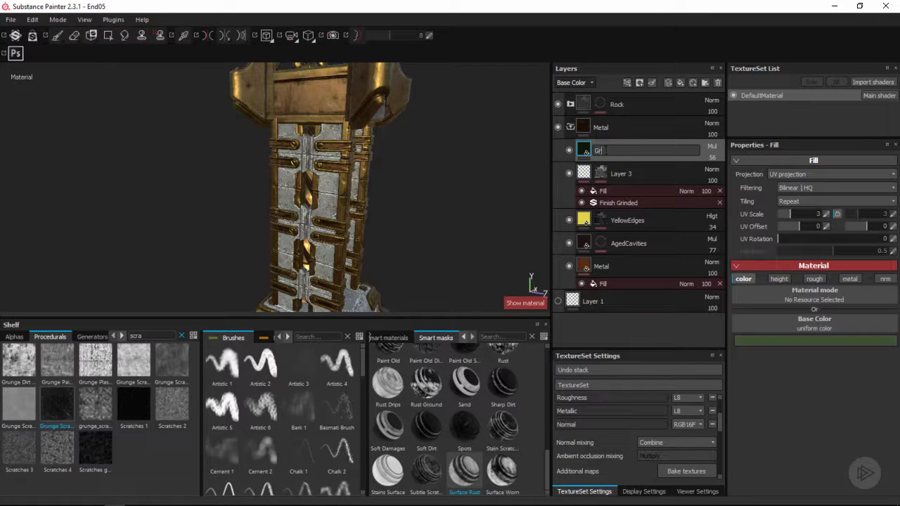
type("eenVariant")
key("Return")
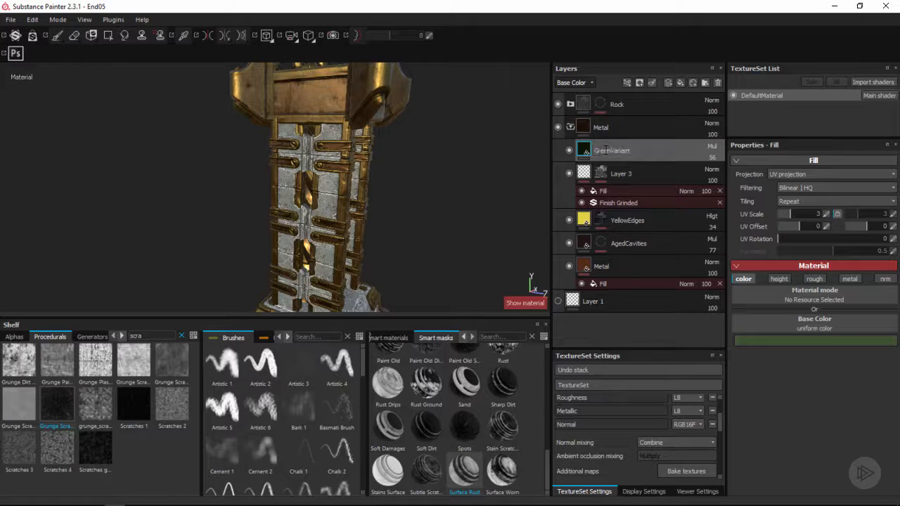
Rename Layer 3 as RoughEdges
left_click(621, 174)
double_click(622, 174)
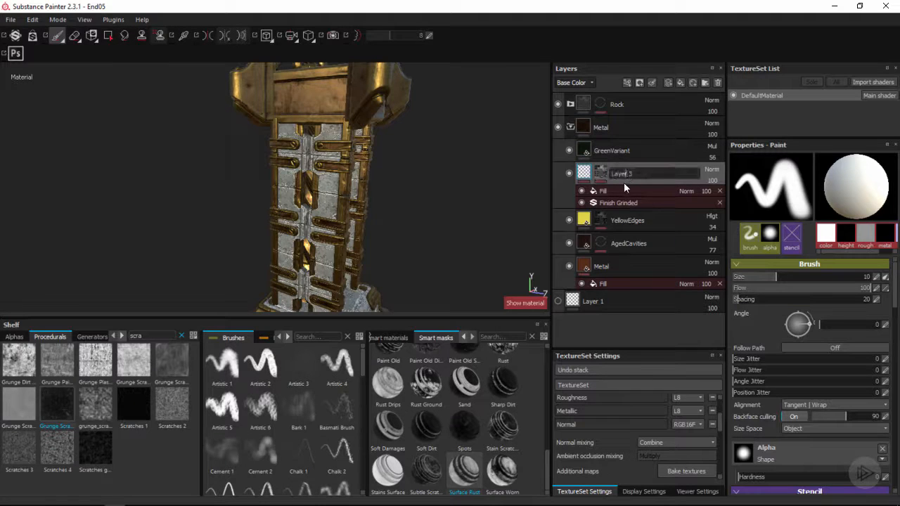
type("RoughEdges")
key("Return")
Add a black mask to the GreenVariant layer
left_click(653, 149)
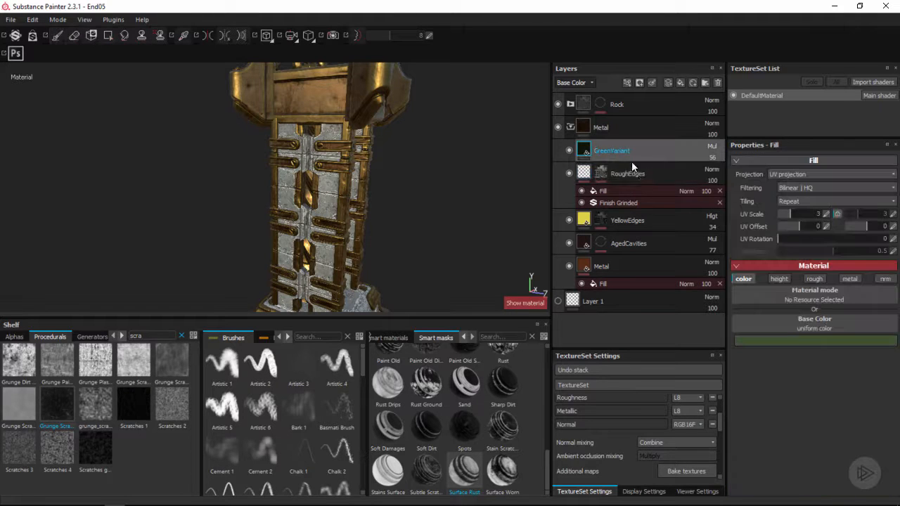
left_click_drag(514, 157, 409, 167, "alt")
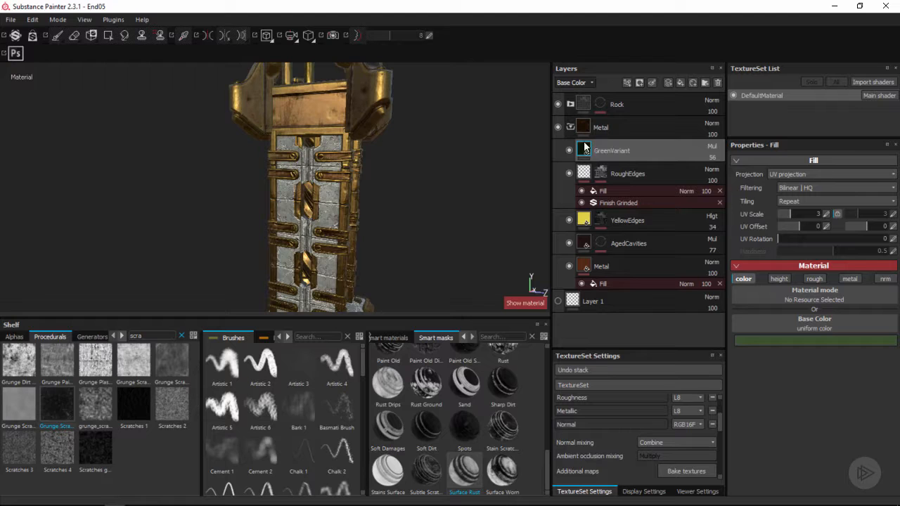
right_click(632, 152)
left_click(665, 170)
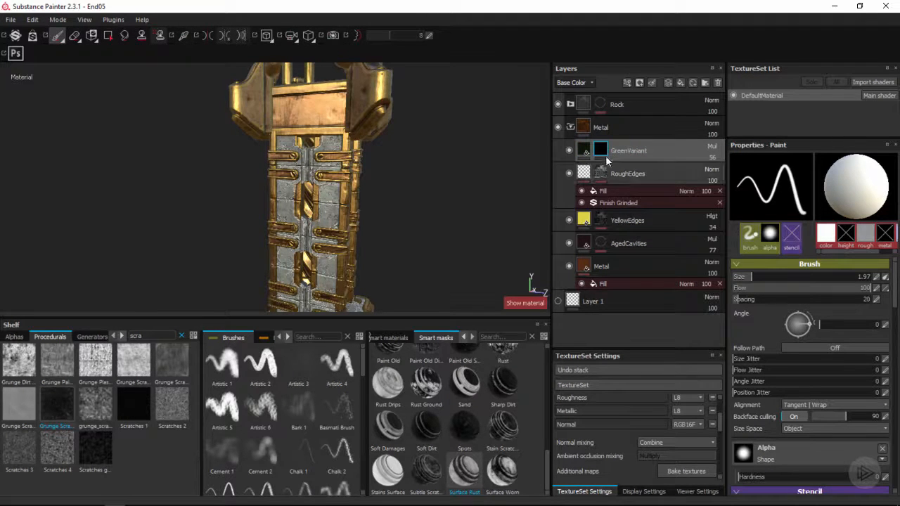
Search the procedural textures for "grunge", preview several candidates, and select Grunge 014
left_click_drag(492, 177, 342, 205, "alt")
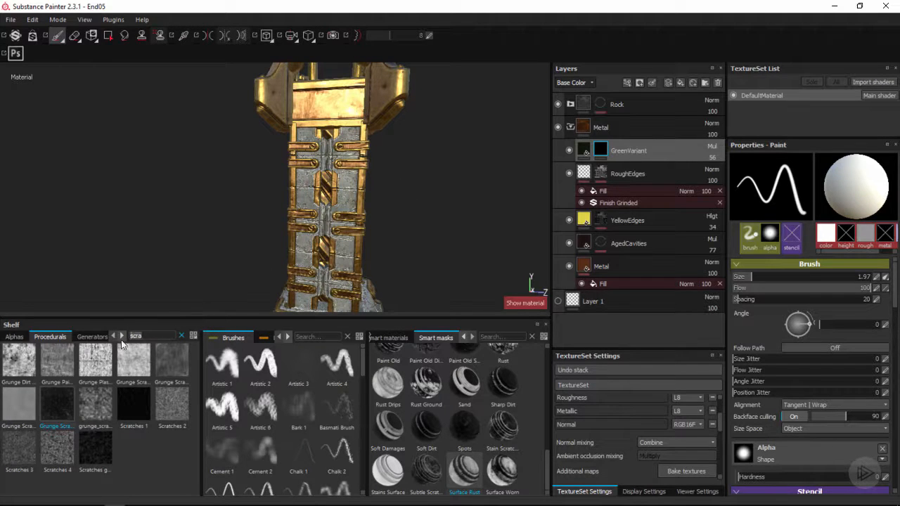
type("grunge")
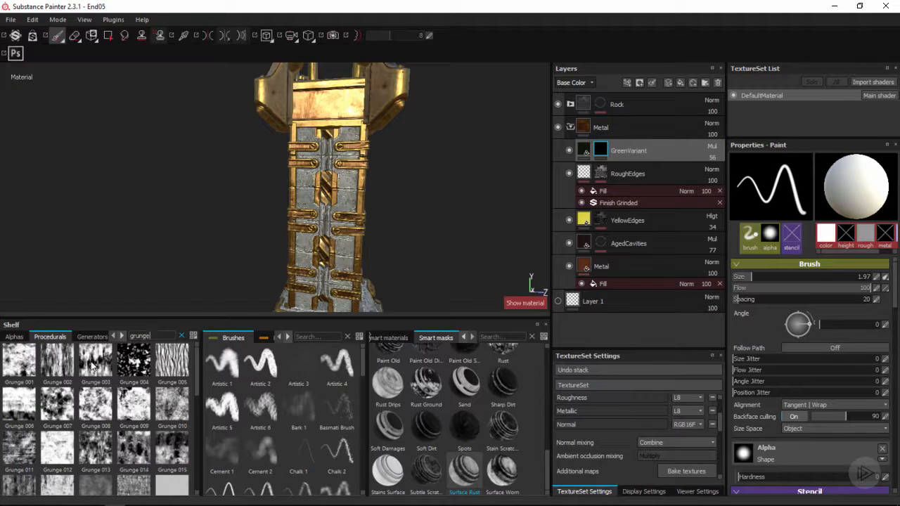
mouse_move(92, 360)
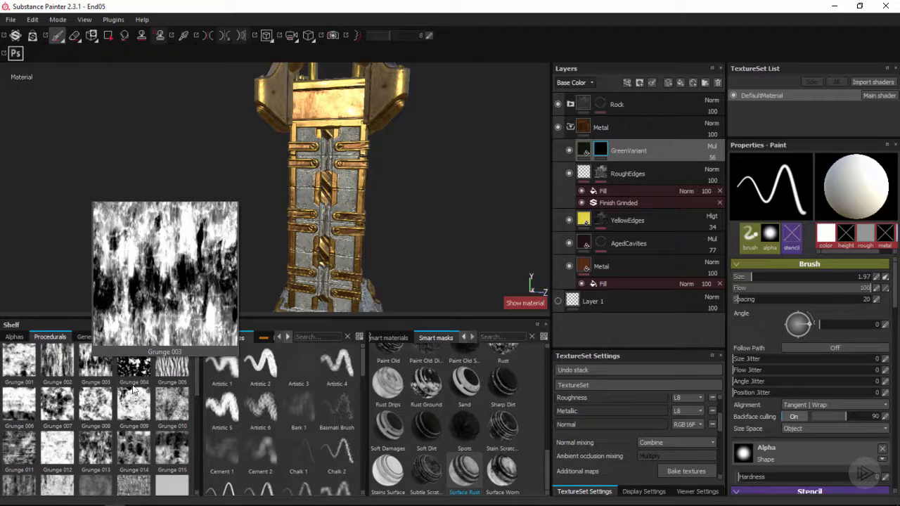
mouse_move(142, 373)
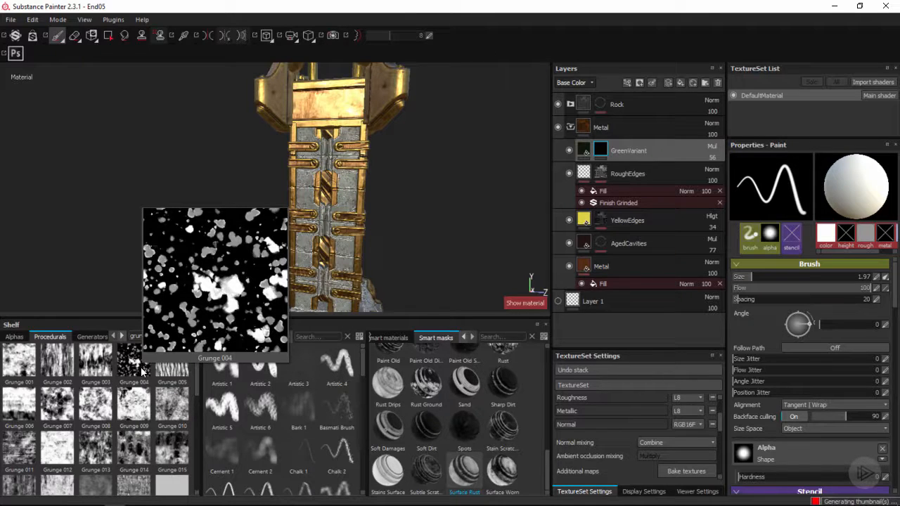
mouse_move(172, 412)
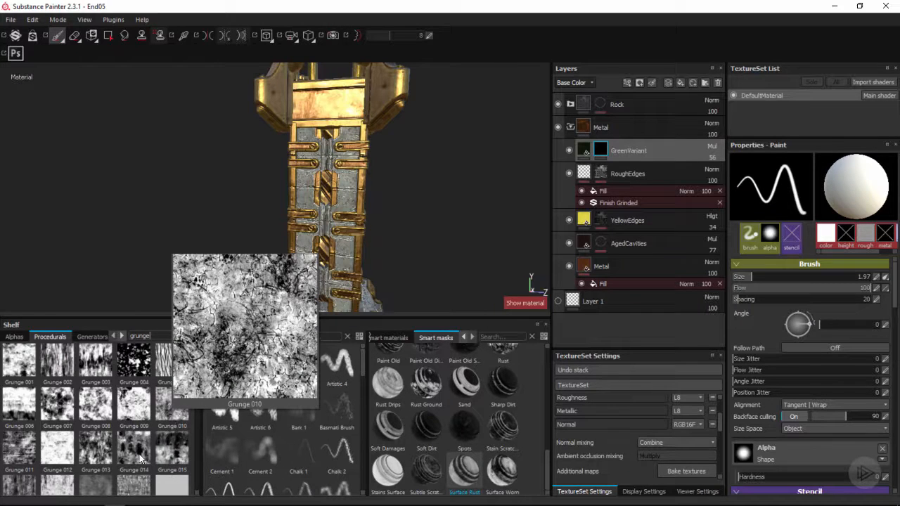
mouse_move(138, 458)
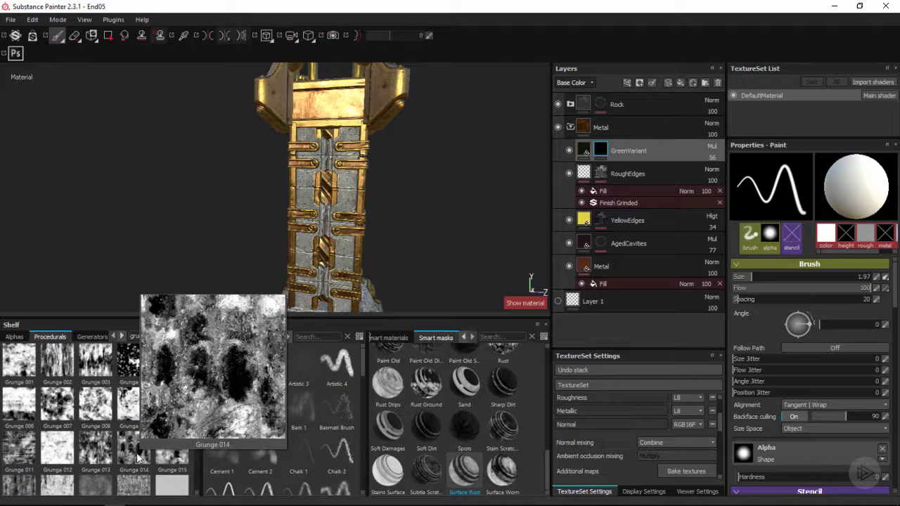
left_click(133, 454)
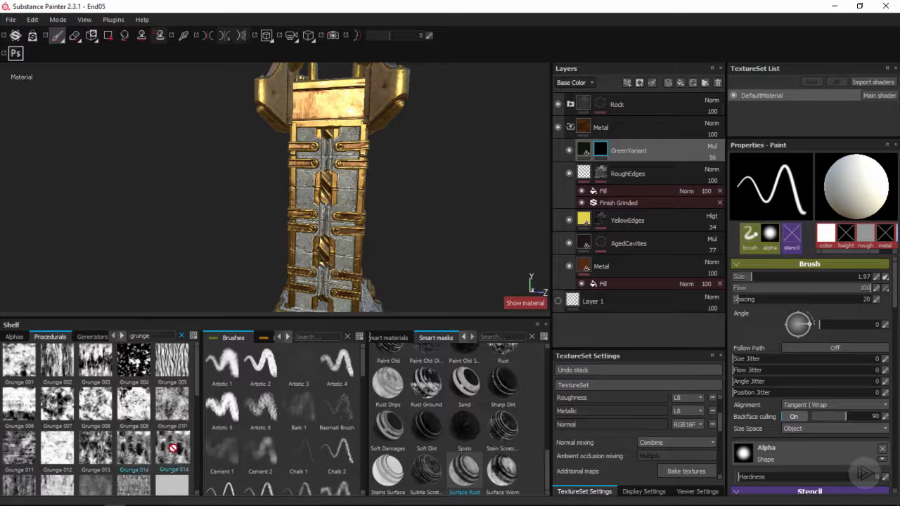
Add a fill to the GreenVariant layer's mask and load Grunge 014 as its grayscale
right_click(603, 151)
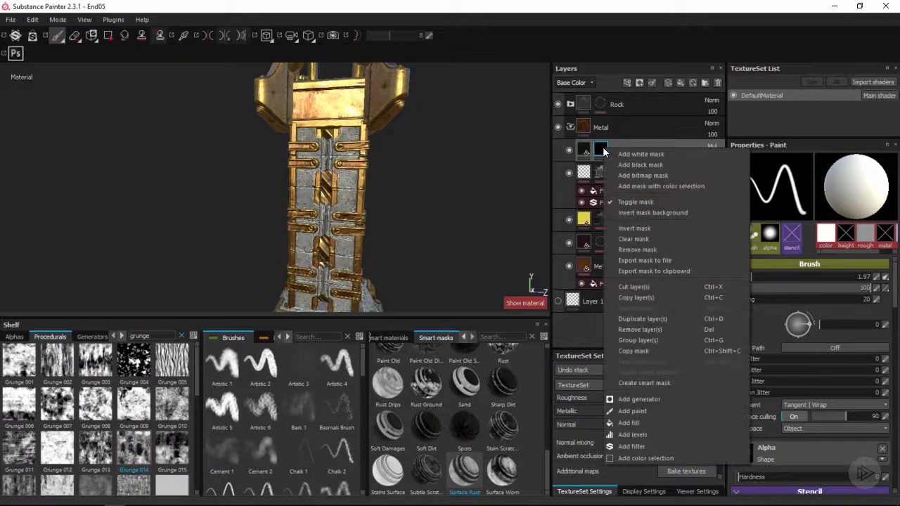
left_click(632, 422)
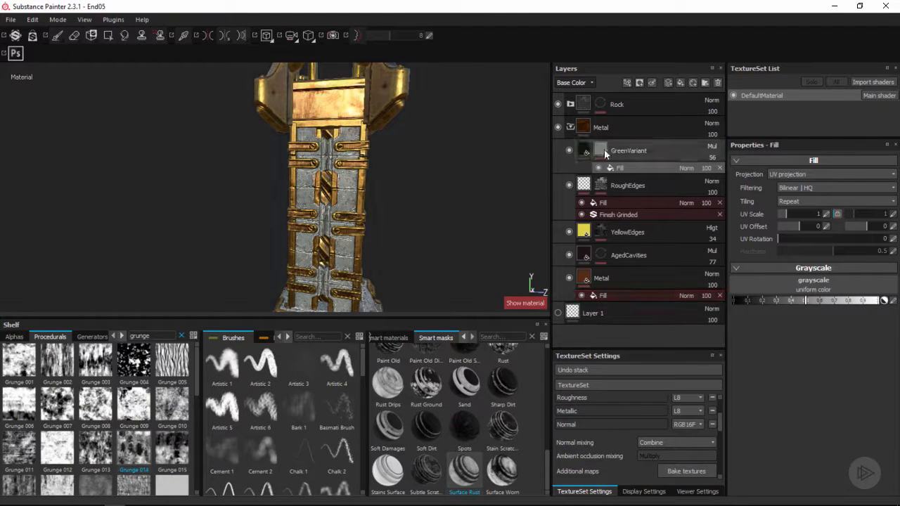
left_click_drag(148, 442, 783, 282)
scroll(398, 203, "up", 1)
left_click_drag(400, 195, 384, 219, "alt")
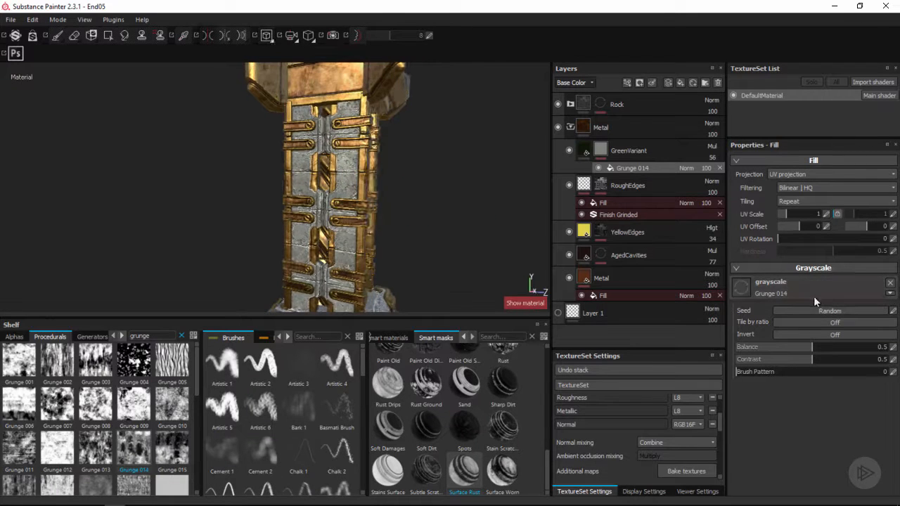
Display the GreenVariant mask and set its grunge fill to balance 0.44, contrast 0.73 and UV scale 2.34
left_click(600, 149)
left_click_drag(444, 177, 398, 175, "alt")
left_click(633, 168)
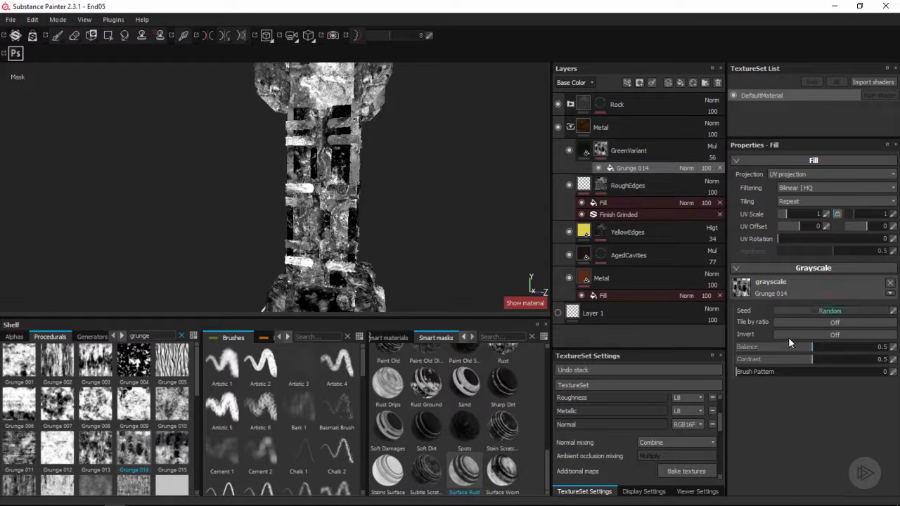
mouse_move(817, 346)
left_mouse_down()
mouse_move(828, 348)
mouse_move(788, 359)
mouse_move(850, 357)
mouse_move(802, 344)
left_mouse_up()
left_click(816, 347)
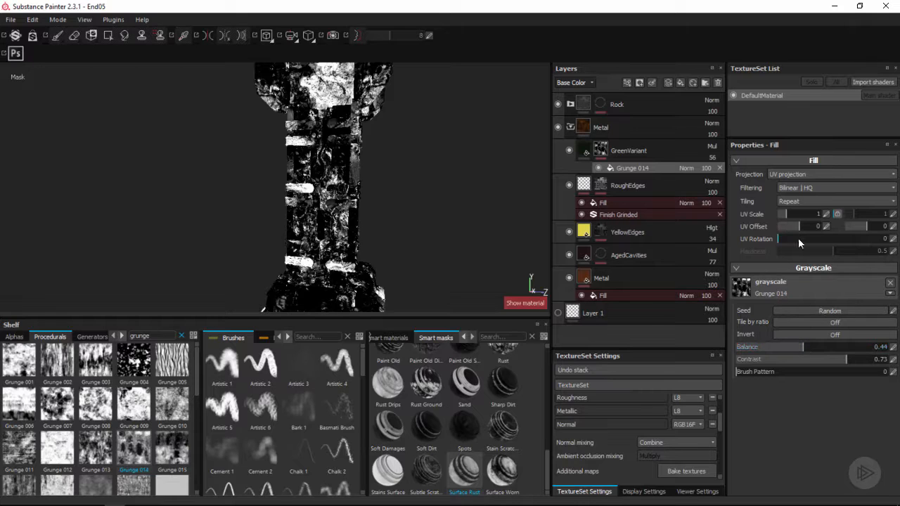
left_click(786, 212)
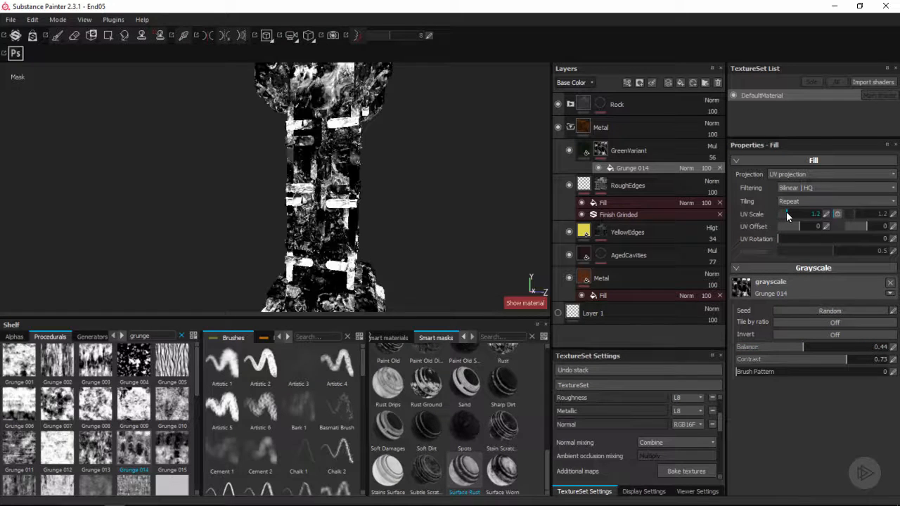
left_click_drag(786, 211, 788, 211)
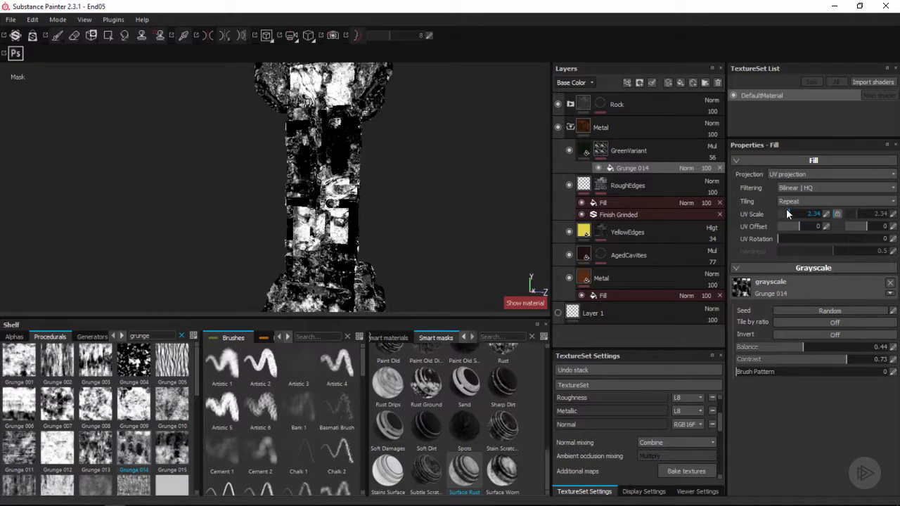
Try tri-planar projection on the Grunge 014 mask fill and inspect the pattern across the sword parts
left_click(787, 176)
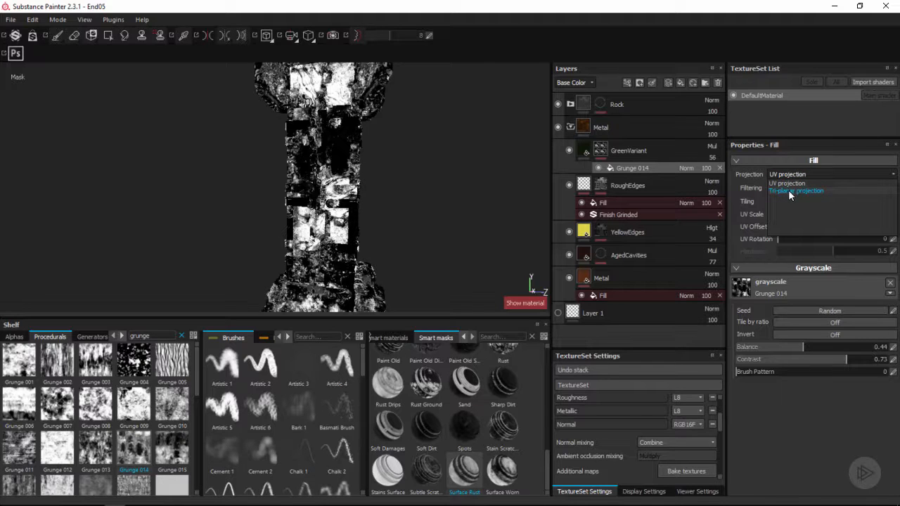
left_click(788, 190)
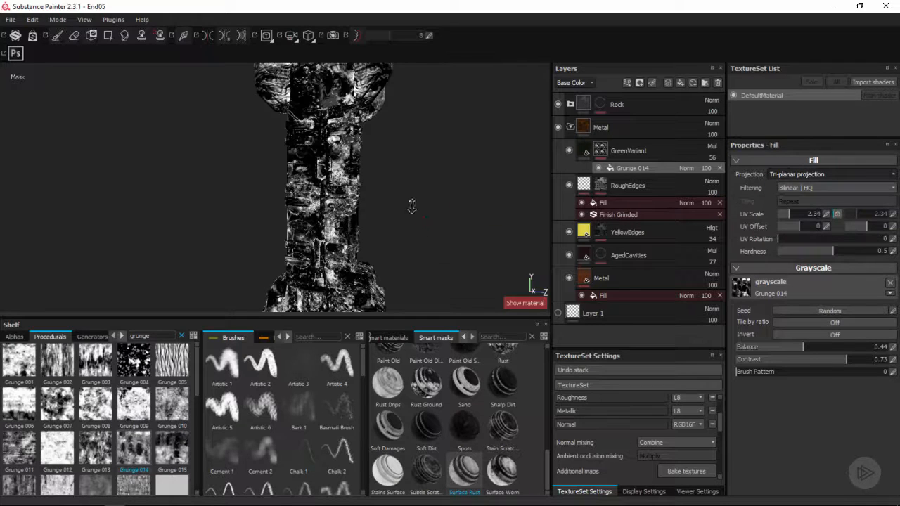
left_click_drag(418, 218, 362, 243, "alt")
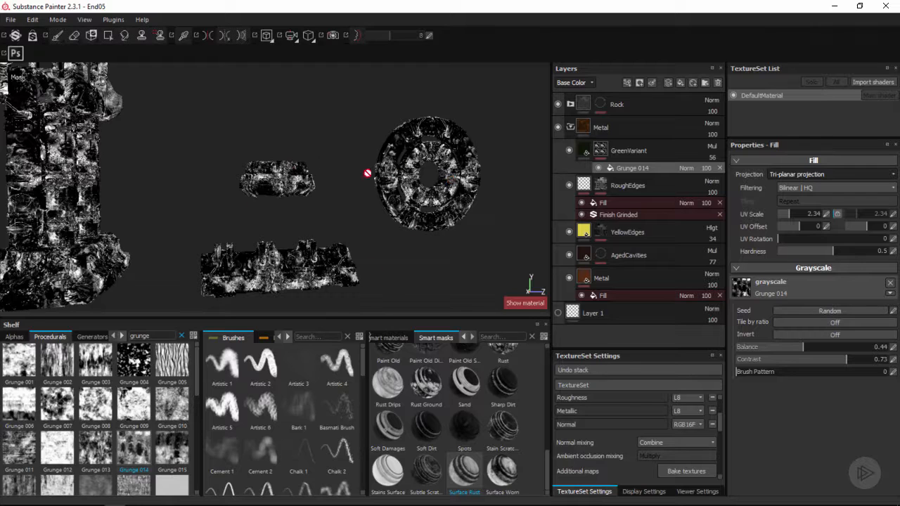
left_click_drag(313, 212, 324, 199, "alt")
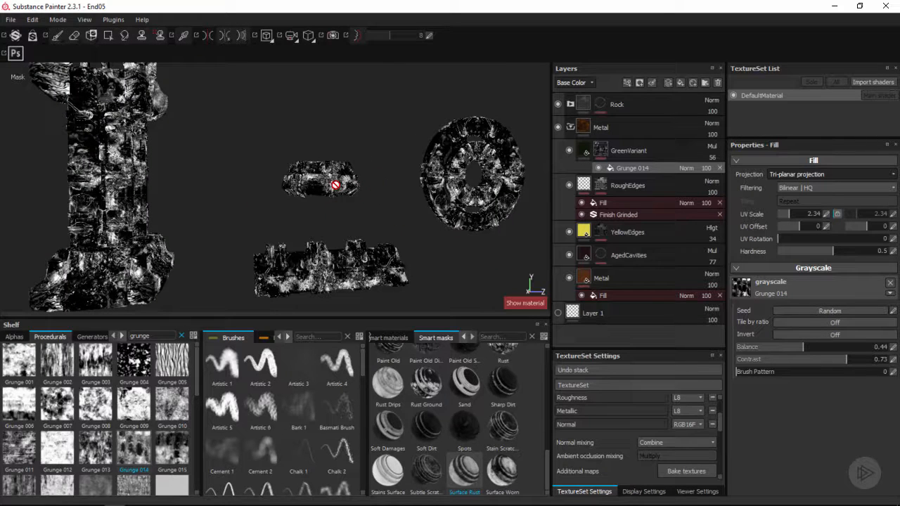
left_click_drag(304, 186, 524, 139, "alt")
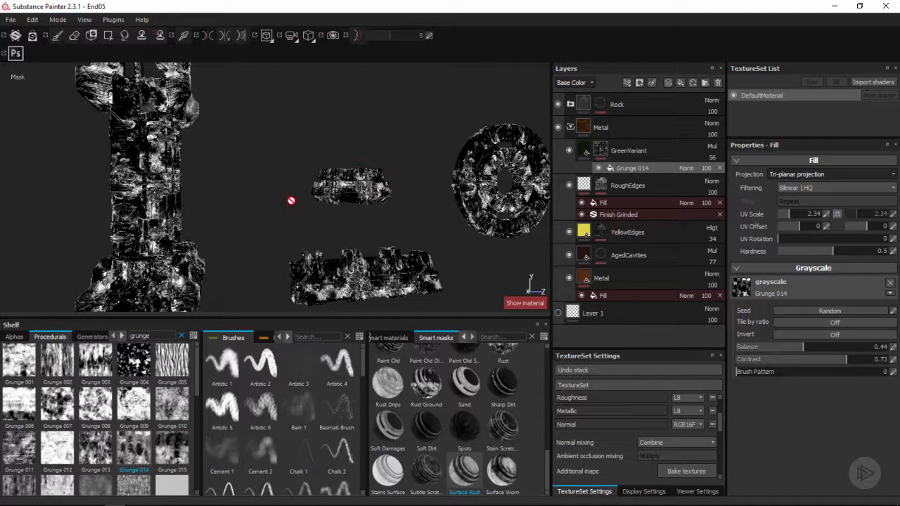
Return the Grunge 014 mask fill to UV projection and inspect the mask on the model
left_click(791, 174)
left_click(791, 183)
left_click_drag(267, 208, 291, 187, "alt")
left_click_drag(269, 230, 259, 198, "alt")
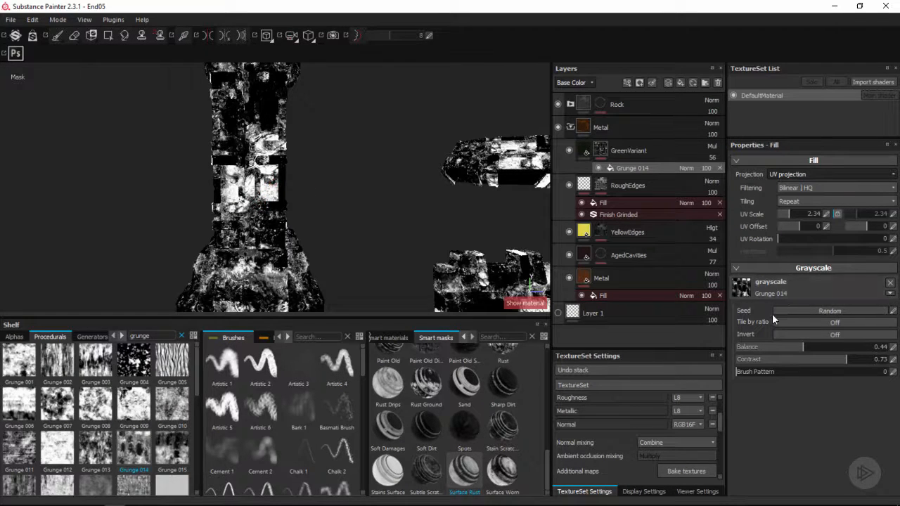
Set the Grunge 014 mask fill's balance to 0.41 and its contrast to 0.63
left_click_drag(799, 346, 830, 356)
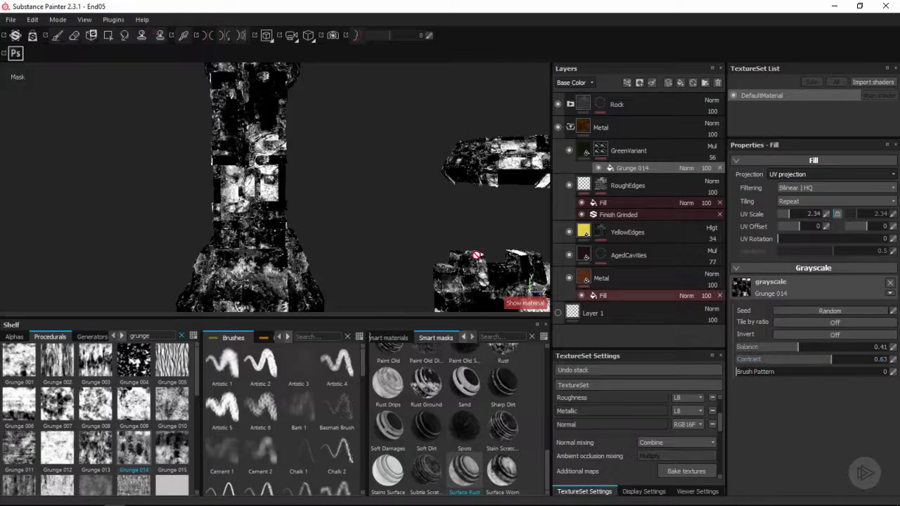
middle_click_drag(375, 158, 376, 227, "alt")
left_click_drag(395, 224, 368, 173, "alt")
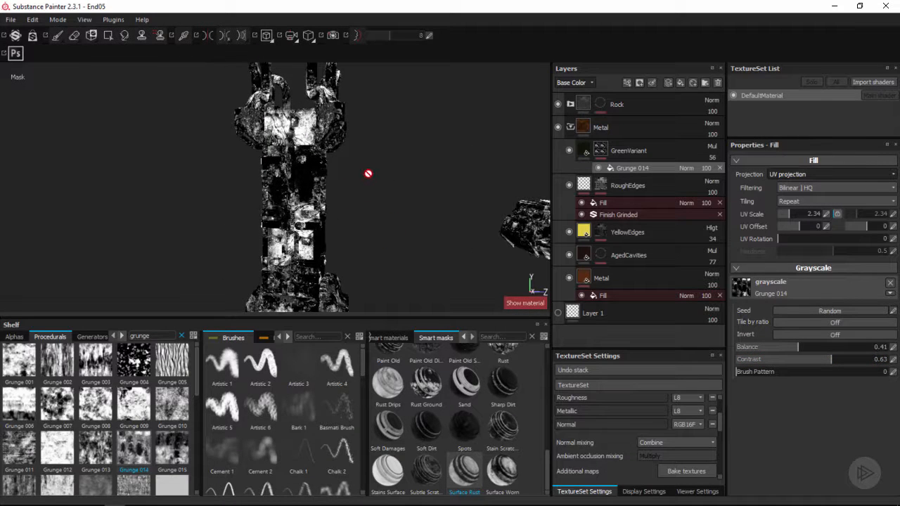
Set the grunge mask fill's UV scale to 4.04 and randomize its seed, checking the result in material view
left_click(790, 212)
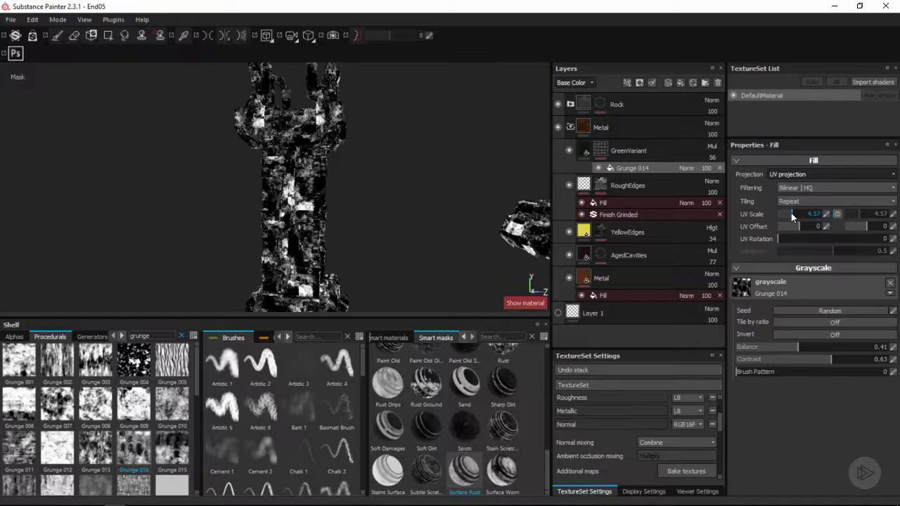
left_click_drag(791, 212, 788, 213)
left_click_drag(362, 197, 371, 177, "alt")
left_click(805, 313)
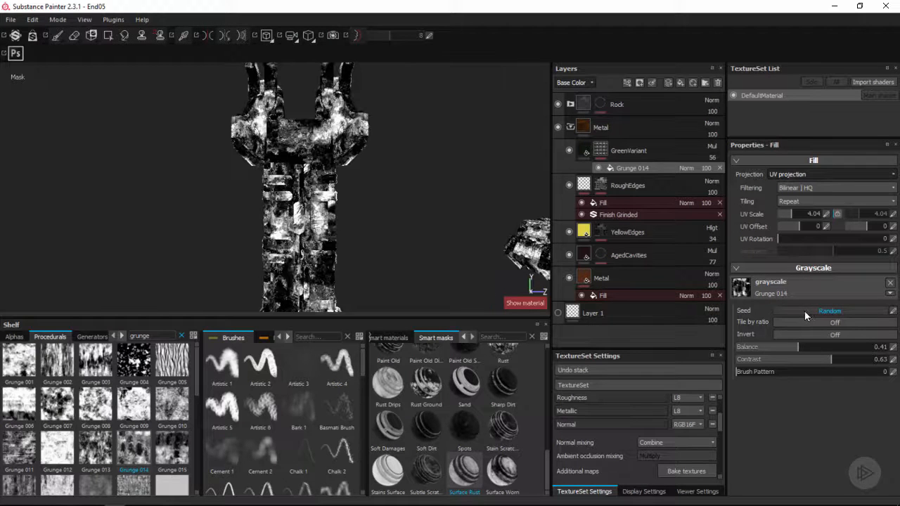
mouse_move(375, 199)
left_mouse_down("alt")
mouse_move(401, 180)
mouse_move(364, 185)
mouse_move(388, 239)
mouse_move(265, 220)
mouse_move(386, 203)
left_mouse_up("alt")
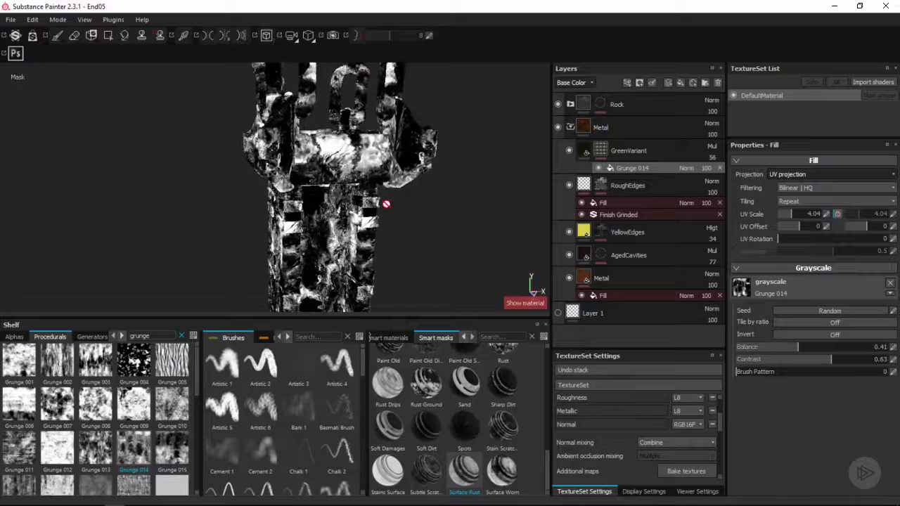
key("m")
middle_click_drag(383, 200, 399, 232, "alt")
left_click_drag(398, 231, 404, 189, "alt")
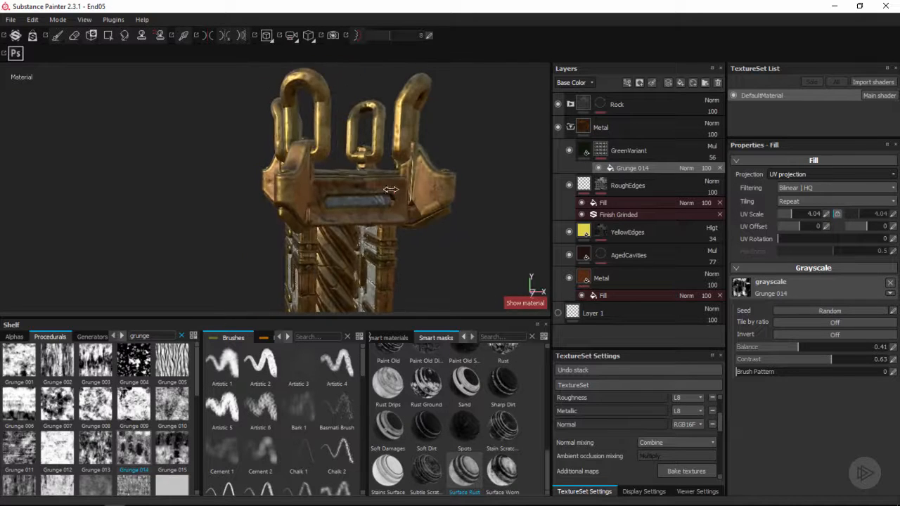
mouse_move(404, 188)
right_mouse_down("shift")
mouse_move(365, 194)
mouse_move(395, 197)
right_mouse_up("shift")
left_click_drag(395, 198, 373, 204, "alt")
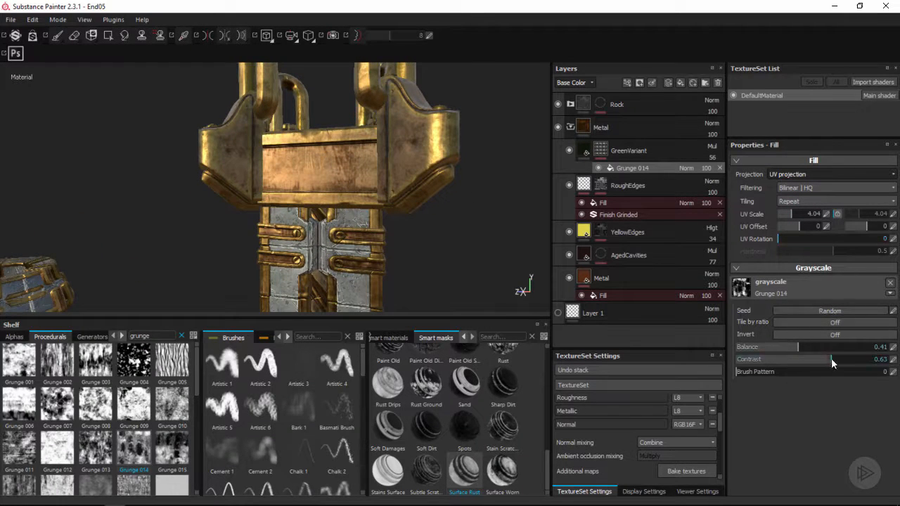
Set the Grunge 014 mask fill's contrast to 0.69 and its UV scale to 2.71, previewing mask and material
left_click(601, 150, "alt")
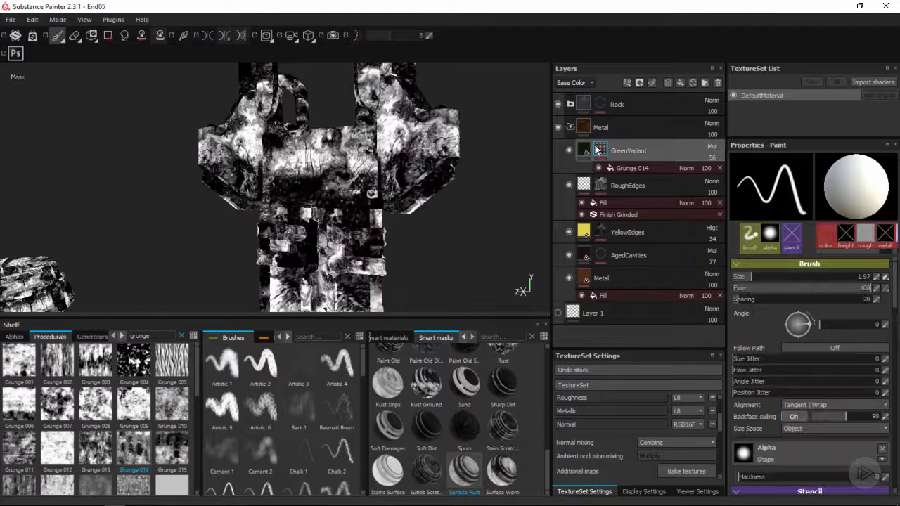
left_click(800, 265)
left_click(633, 168)
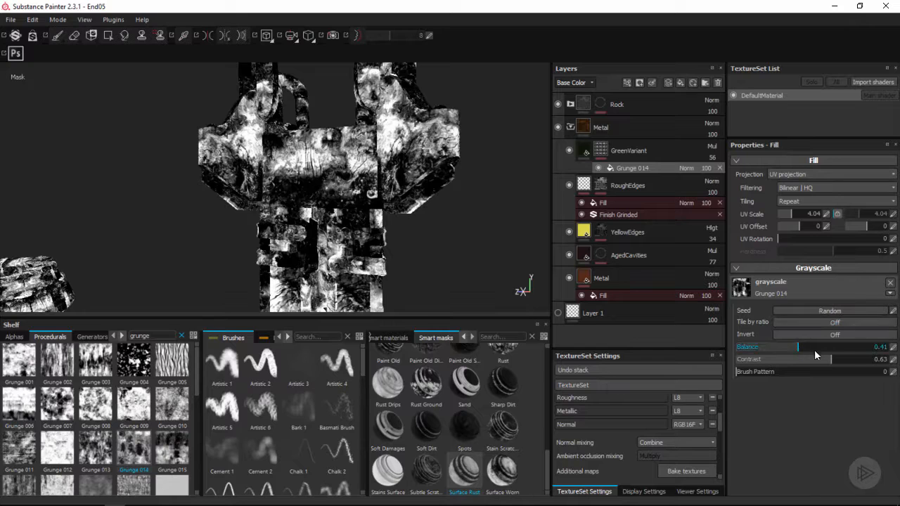
left_click(839, 360)
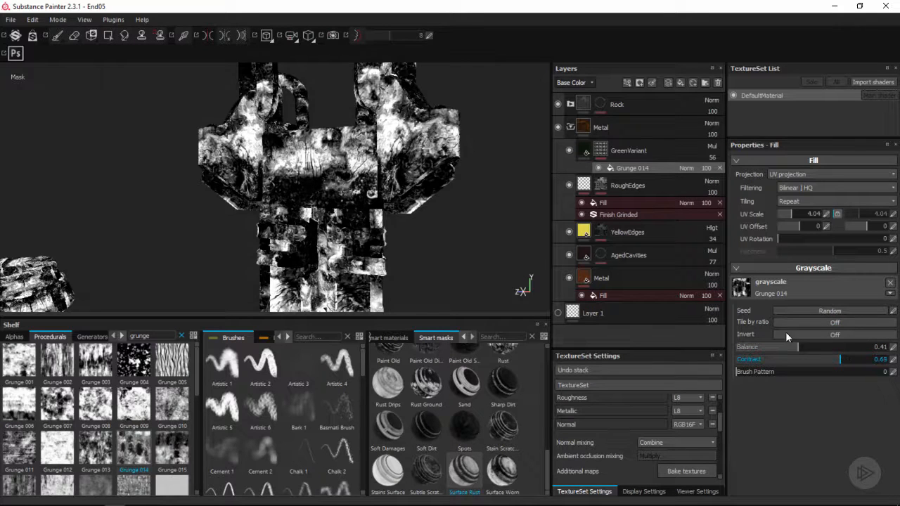
key("m")
left_click_drag(396, 186, 332, 151, "alt")
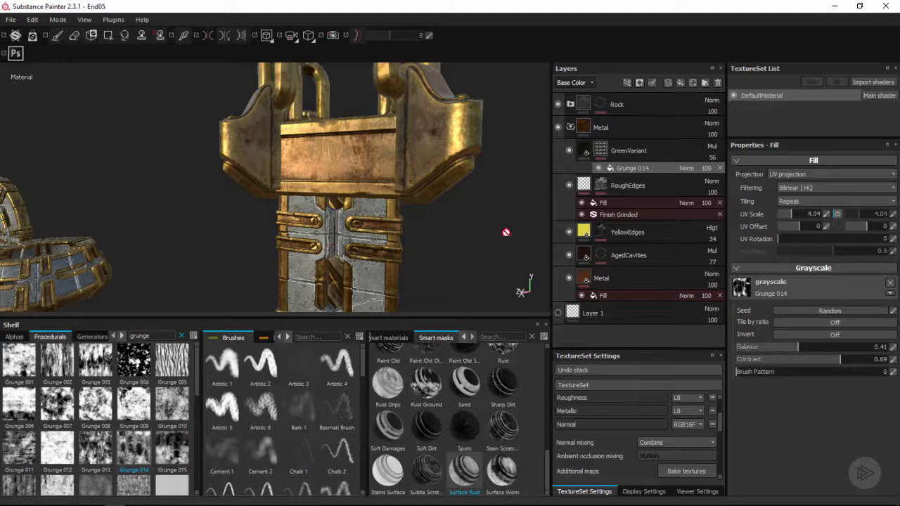
left_click(789, 214)
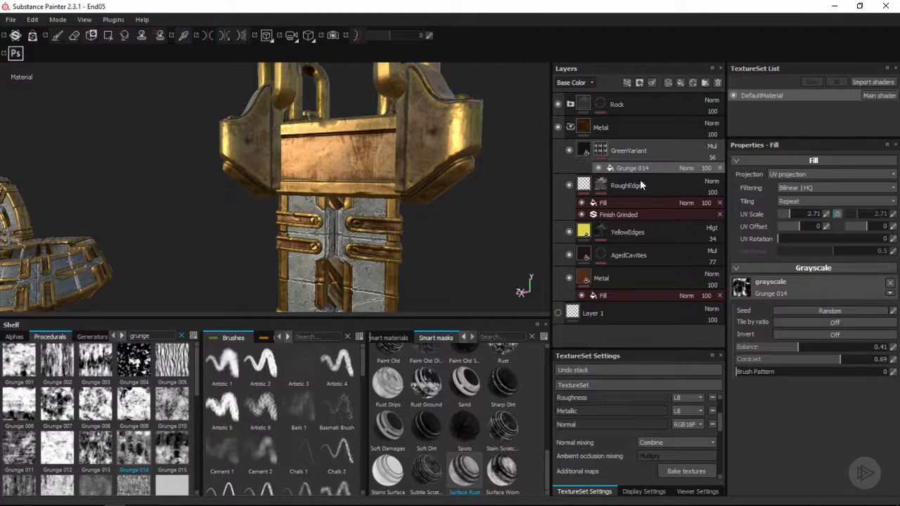
Set the GreenVariant layer's opacity to 73 and check the green variation around the sword model
left_click(657, 152)
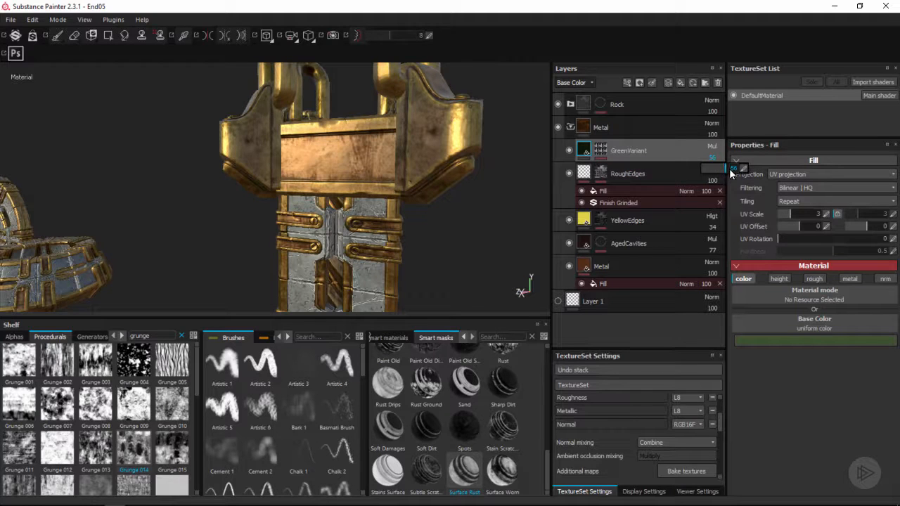
left_click(731, 173)
left_click_drag(378, 161, 310, 188, "alt")
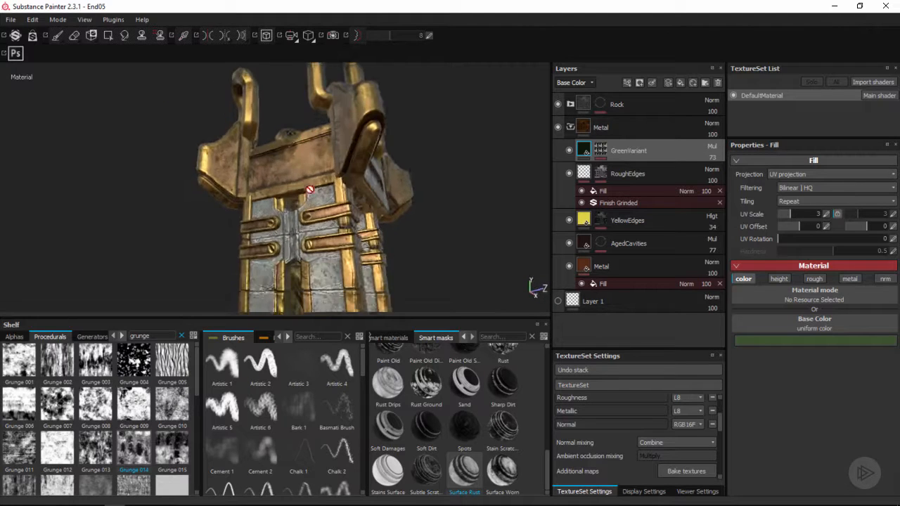
right_click_drag(310, 189, 302, 210, "alt")
left_click_drag(302, 211, 318, 217, "alt")
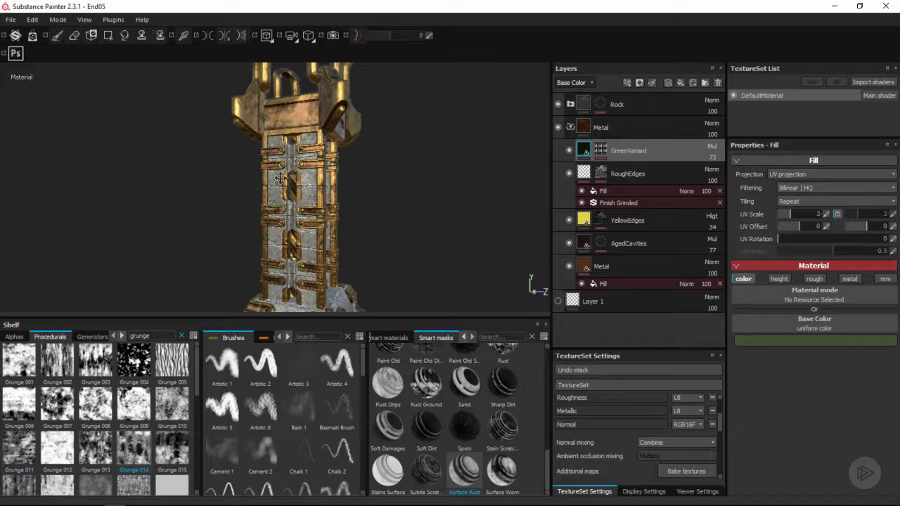
Change the GreenVariant layer's blending mode to Overlay and check the tint on the pillar's metal straps and top block
middle_click_drag(281, 178, 303, 167, "alt")
left_click_drag(303, 166, 319, 195, "alt")
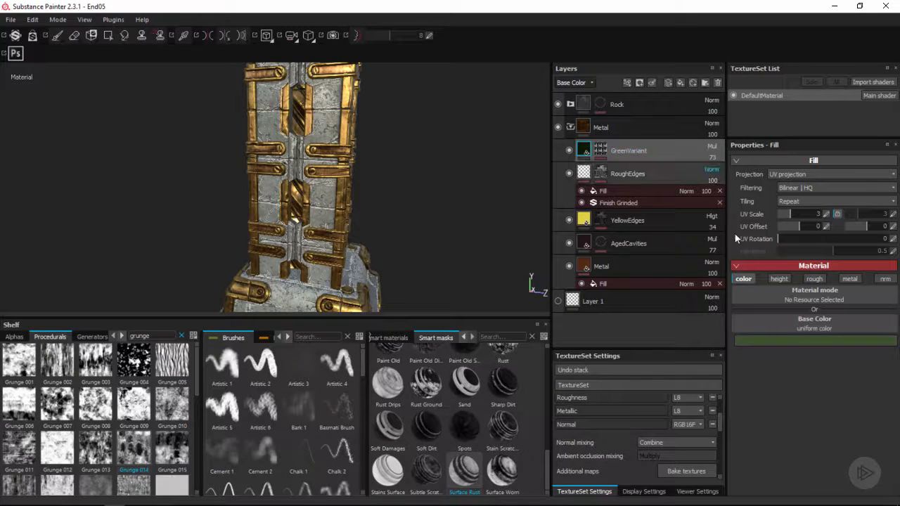
left_click(789, 341)
left_click(713, 147)
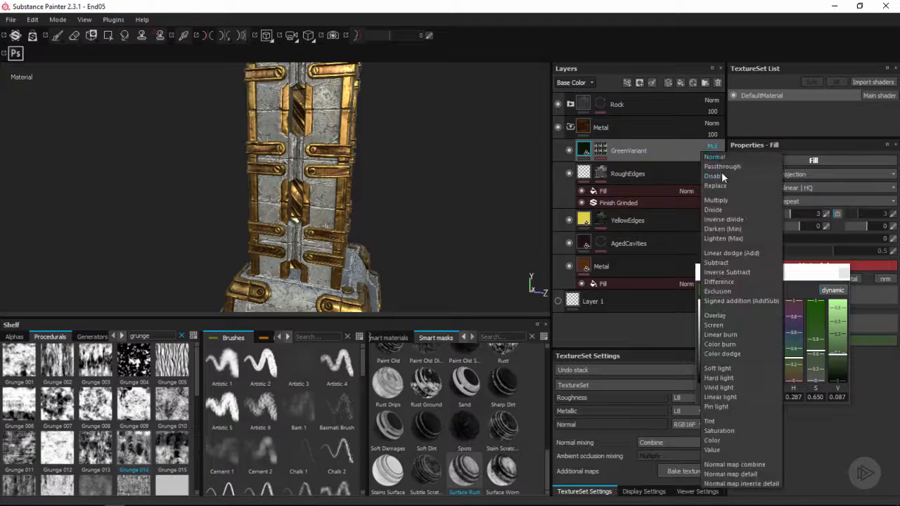
left_click(724, 318)
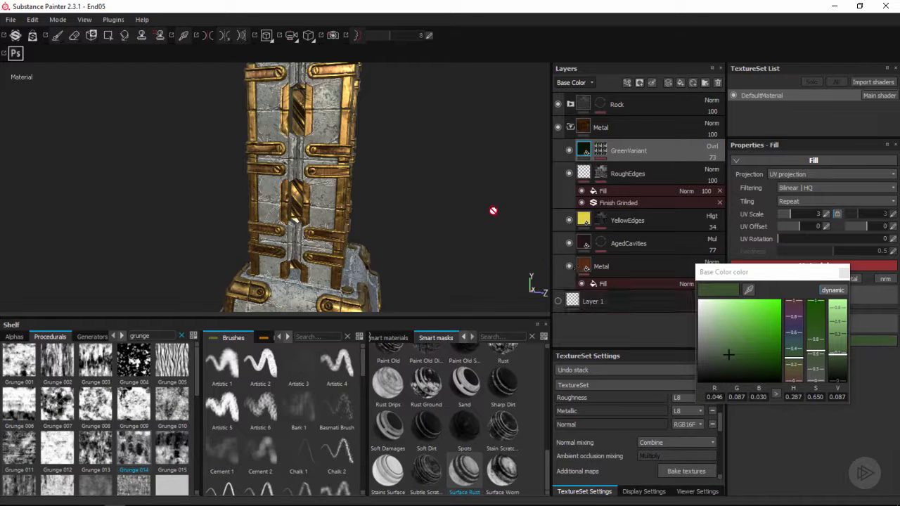
middle_click_drag(355, 132, 364, 200, "alt")
left_click_drag(364, 201, 359, 183, "alt")
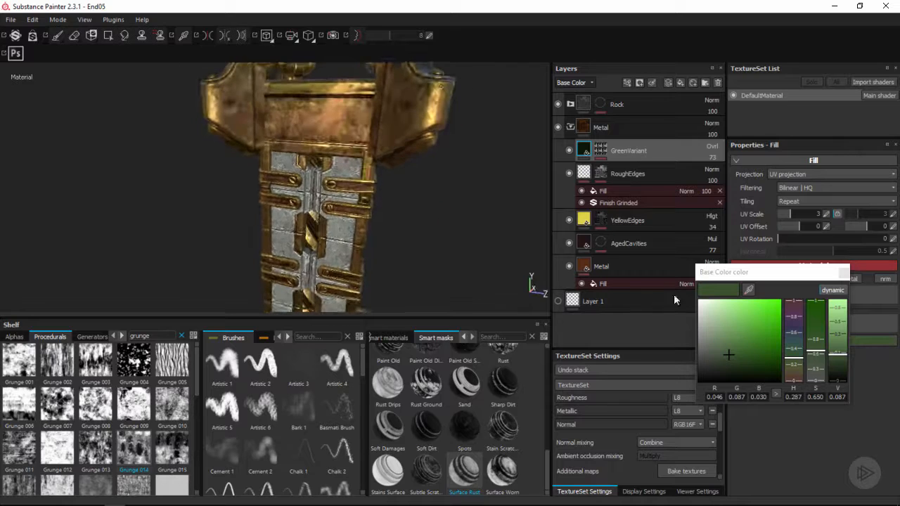
Lighten the green base color of the GreenVariant fill and check the metal on the pillar
mouse_move(726, 353)
left_mouse_down()
mouse_move(716, 352)
mouse_move(722, 337)
left_mouse_up()
left_click(844, 272)
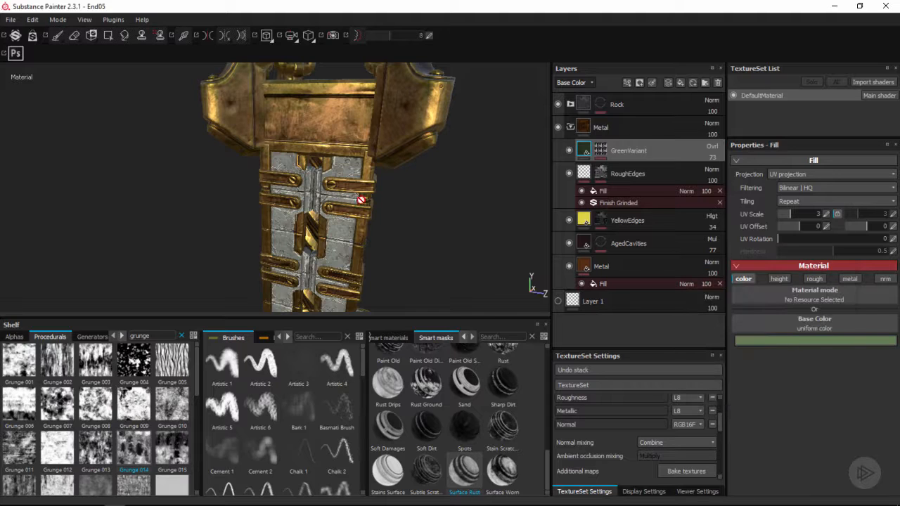
left_click_drag(309, 184, 348, 192, "alt")
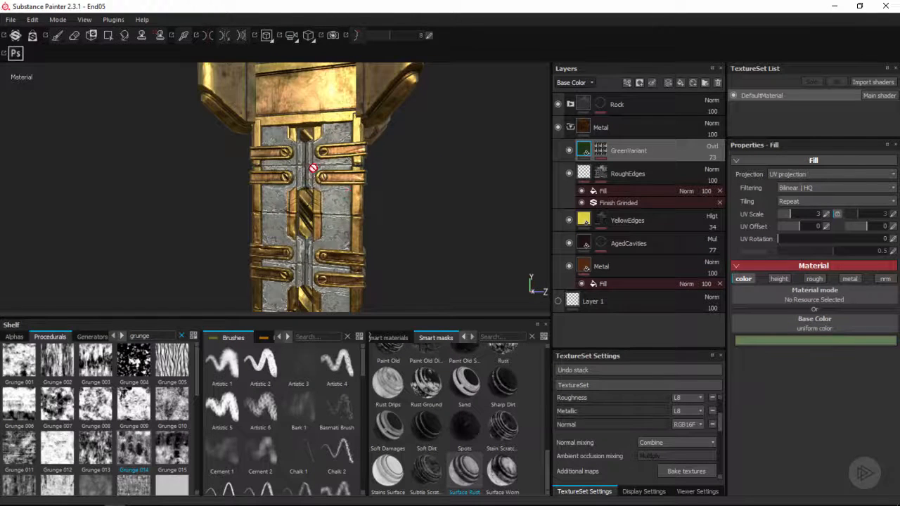
left_click_drag(313, 169, 243, 249, "alt")
Lower the GreenVariant layer's opacity to 61 while previewing the base color channel, and return to material view
key("c")
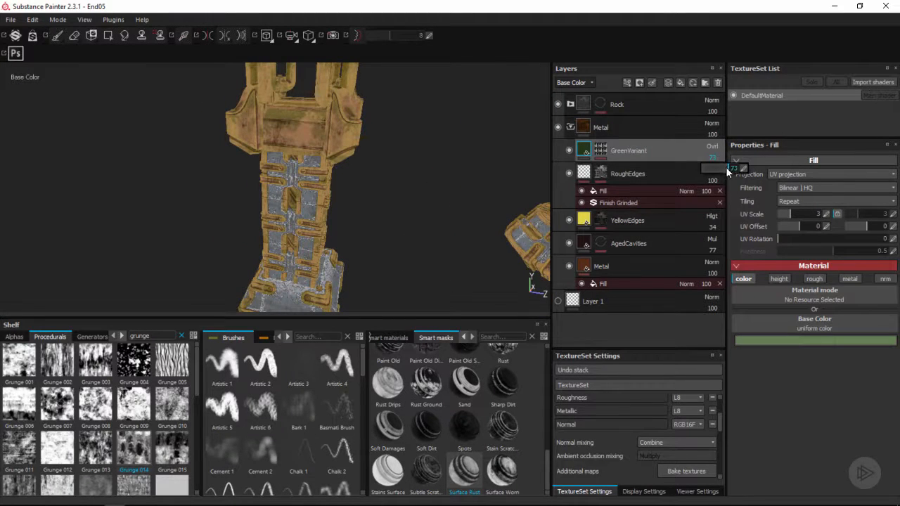
left_click_drag(727, 170, 723, 170)
key("m")
Examine the green variation on the metal of the ring and the pillar in material view
mouse_move(366, 206)
left_mouse_down("alt")
mouse_move(363, 186)
mouse_move(328, 185)
mouse_move(374, 187)
mouse_move(322, 201)
mouse_move(296, 185)
mouse_move(336, 221)
mouse_move(363, 203)
left_mouse_up("alt")
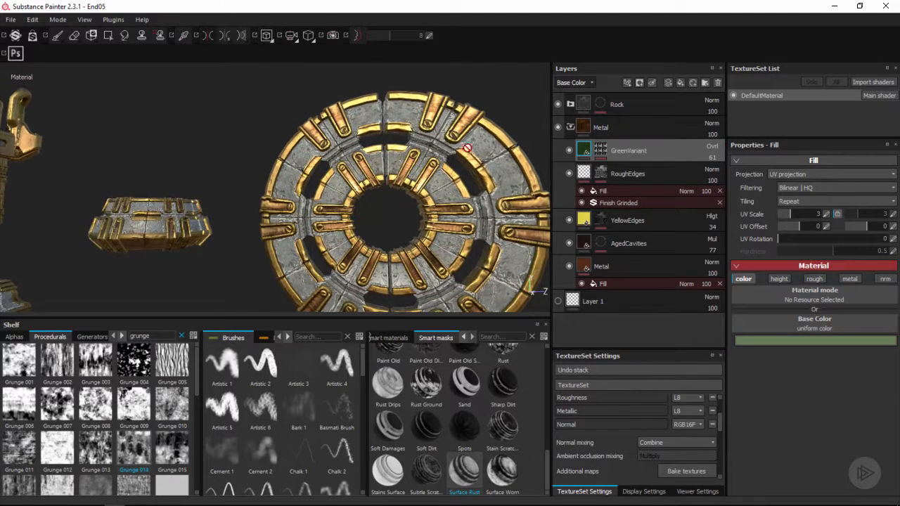
middle_click_drag(232, 189, 324, 178, "alt")
left_click_drag(324, 179, 350, 221, "alt")
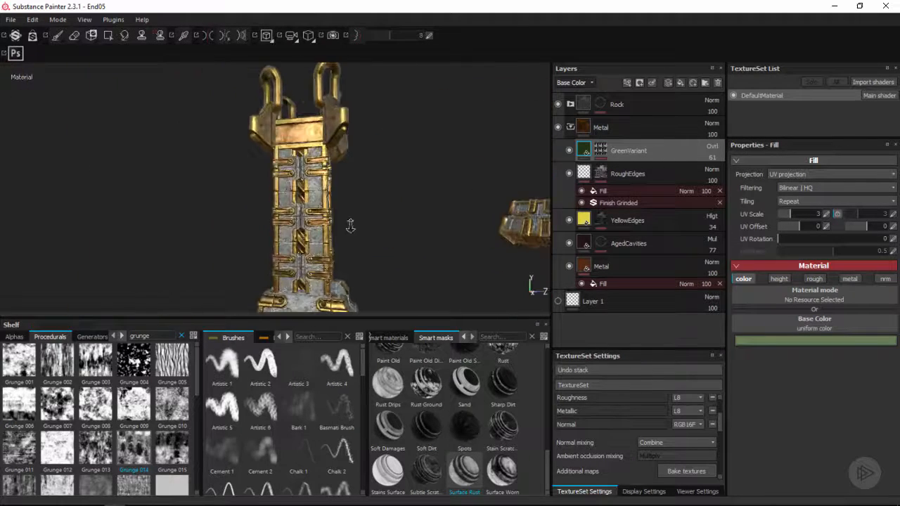
right_click_drag(350, 222, 435, 163, "alt")
left_click_drag(532, 150, 544, 161, "alt")
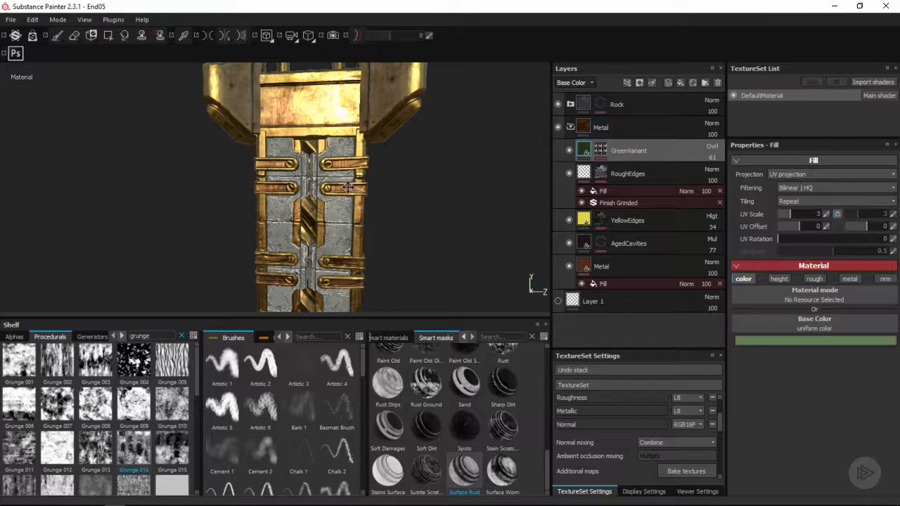
middle_click_drag(345, 188, 356, 164, "alt")
scroll(350, 141, "up", 2)
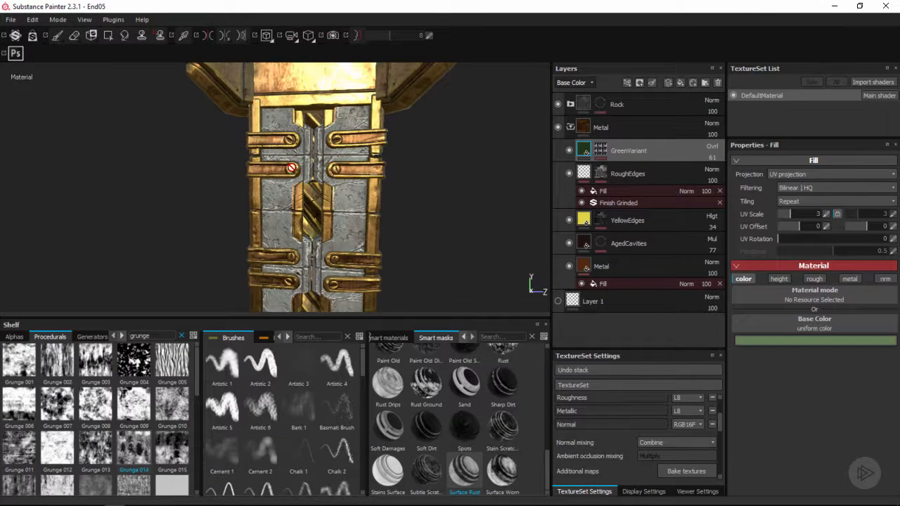
middle_click_drag(356, 203, 346, 213, "alt")
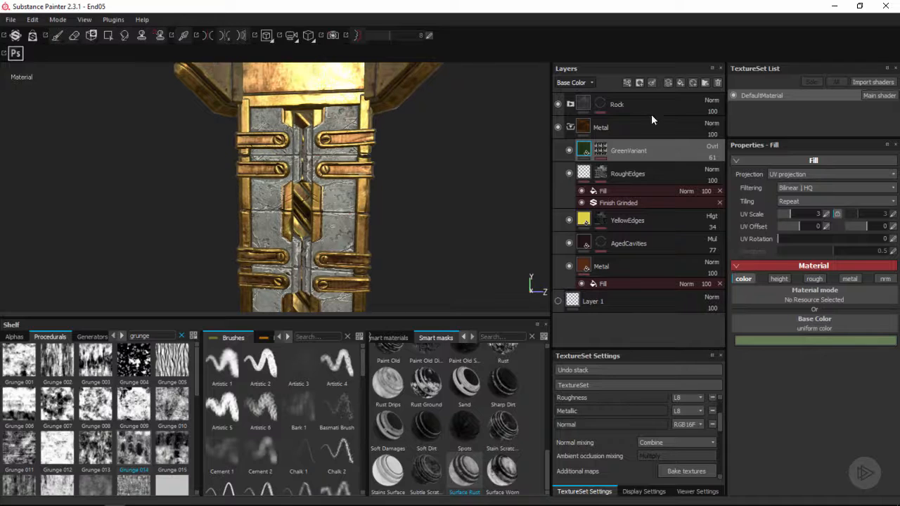
Add a fill layer above GreenVariant in the Metal group and name it Bolts
left_click(679, 84)
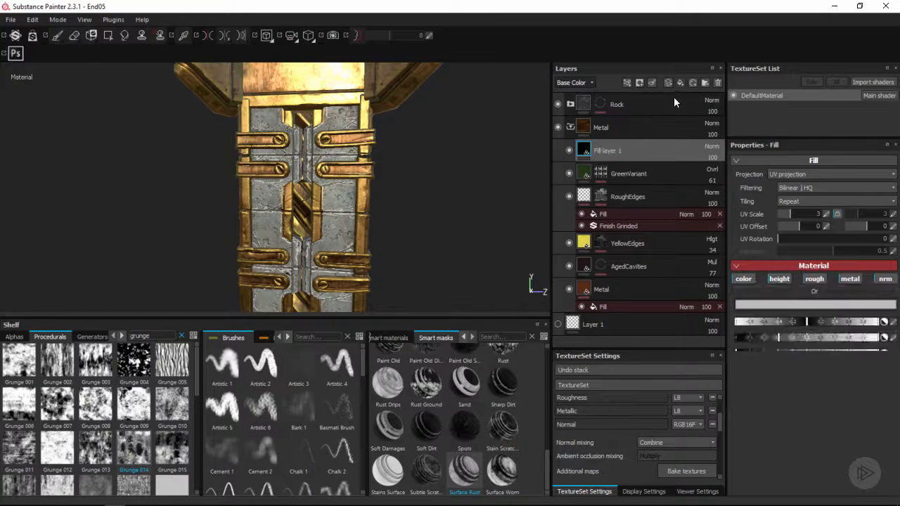
double_click(608, 153)
type("B")
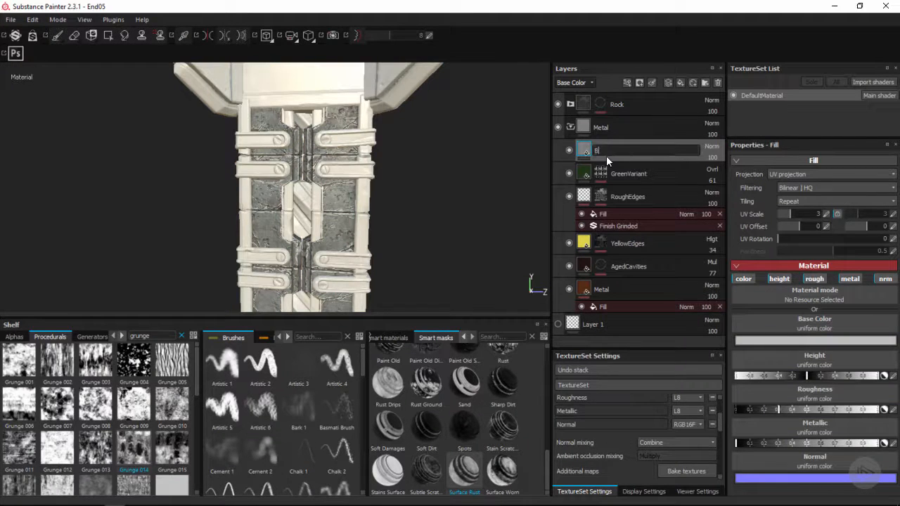
type("olts")
key("Return")
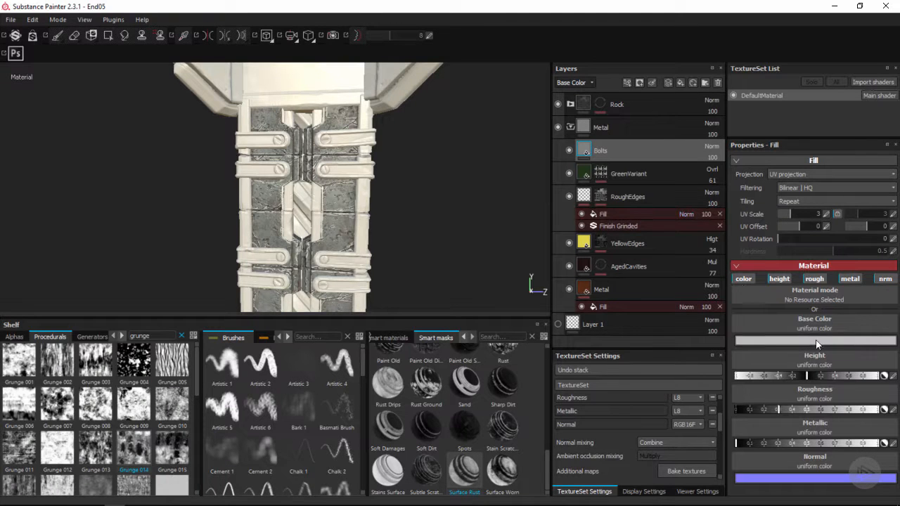
Set the Bolts fill's base color to a neutral grey with RGB values of 0.250
left_click(817, 342)
left_click_drag(712, 328, 700, 334)
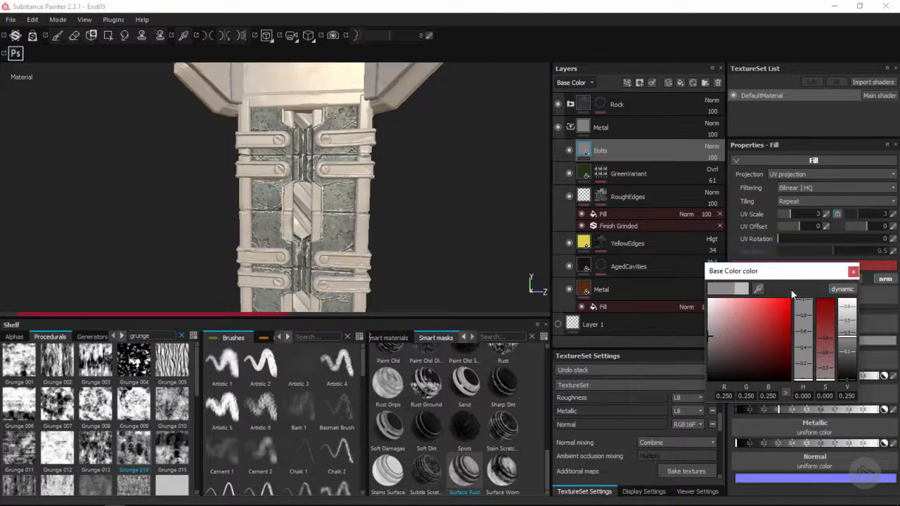
left_click(852, 271)
Disable the Bolts fill's height, metallic and normal channels and set its roughness to about 0.8
left_click_drag(805, 409, 827, 410)
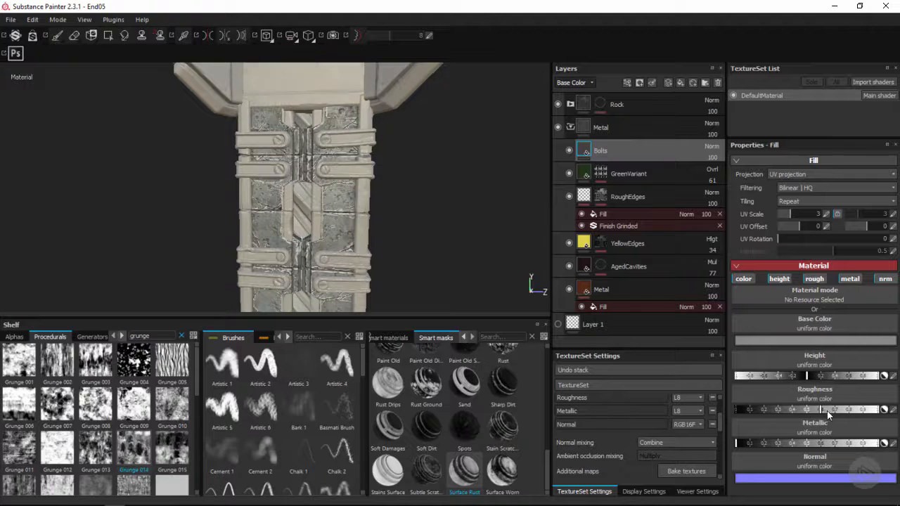
left_click(779, 278)
left_click(850, 278)
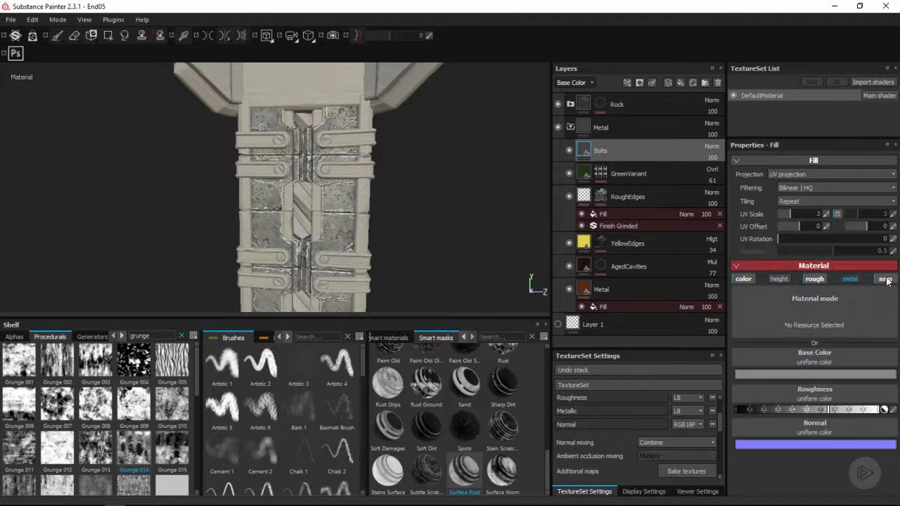
left_click(885, 279)
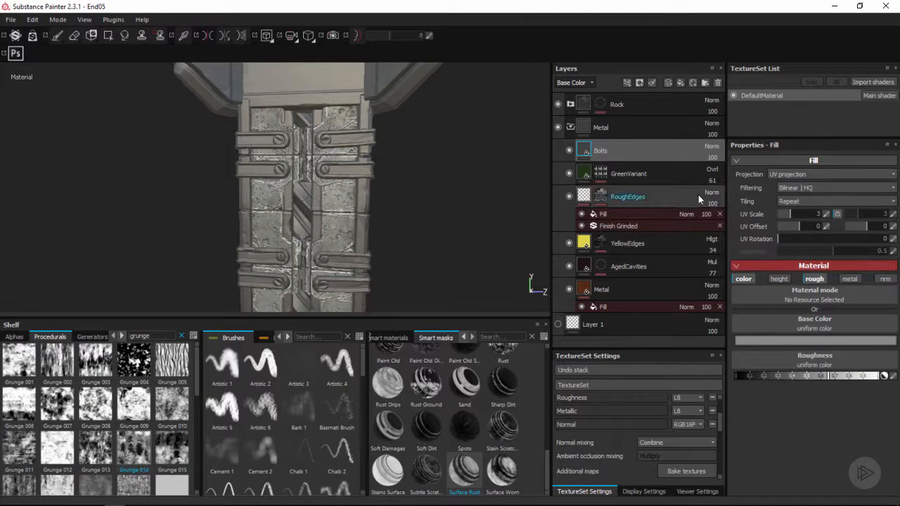
left_click_drag(829, 376, 847, 378)
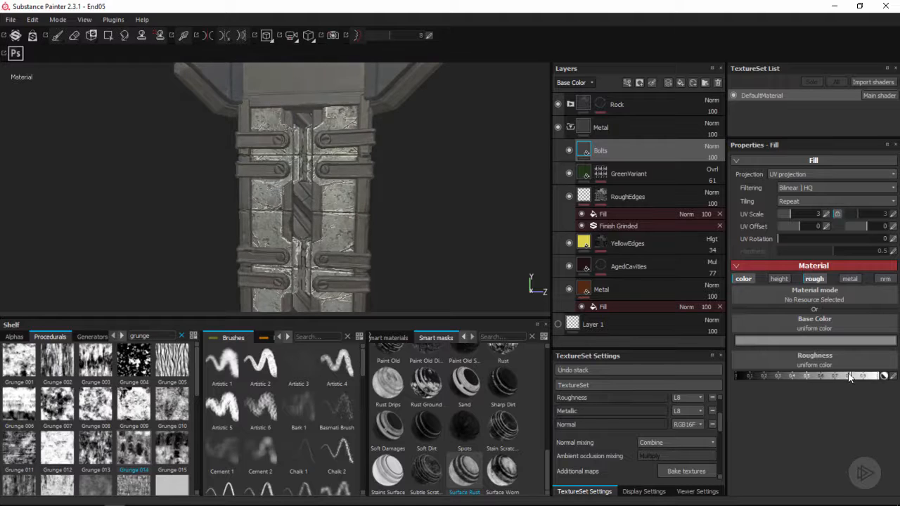
Set the Bolts layer's blending mode to Multiply and its opacity to 39
left_click(712, 150)
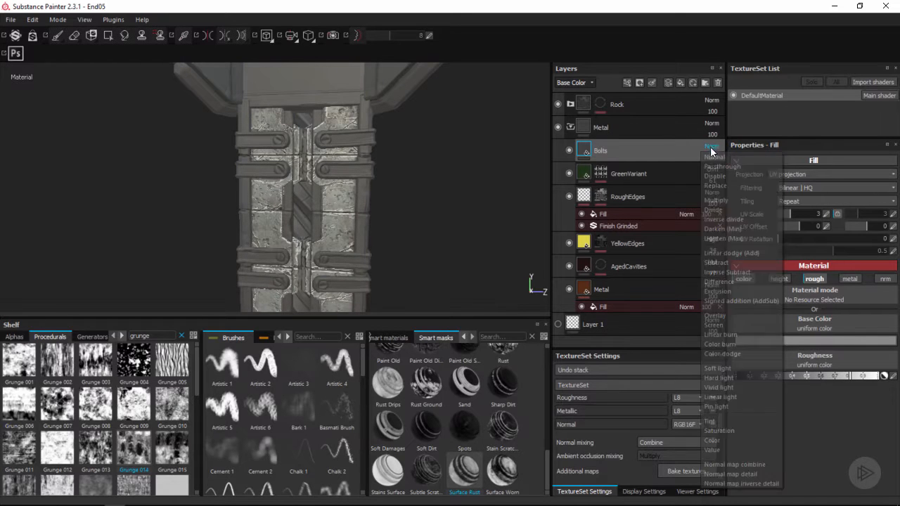
left_click(728, 197)
left_click_drag(722, 170, 717, 170)
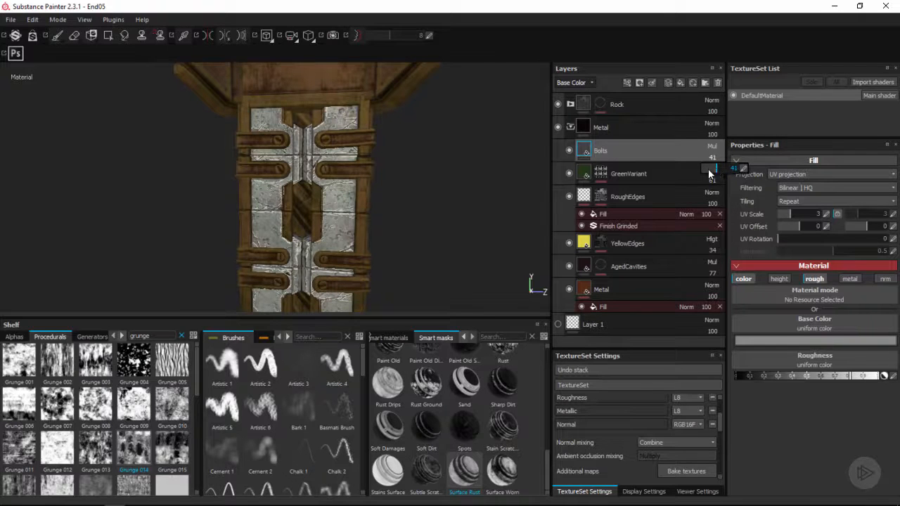
mouse_move(420, 191)
left_mouse_down("alt")
mouse_move(370, 197)
mouse_move(363, 177)
mouse_move(348, 195)
mouse_move(500, 157)
left_mouse_up("alt")
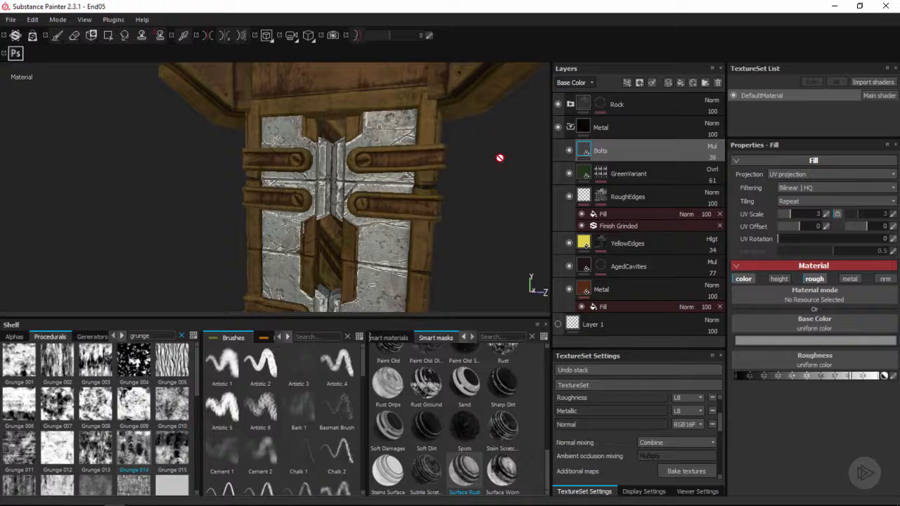
Add a black mask to the Bolts layer with a paint effect on it
right_click(593, 150)
left_click(628, 165)
right_click(597, 149)
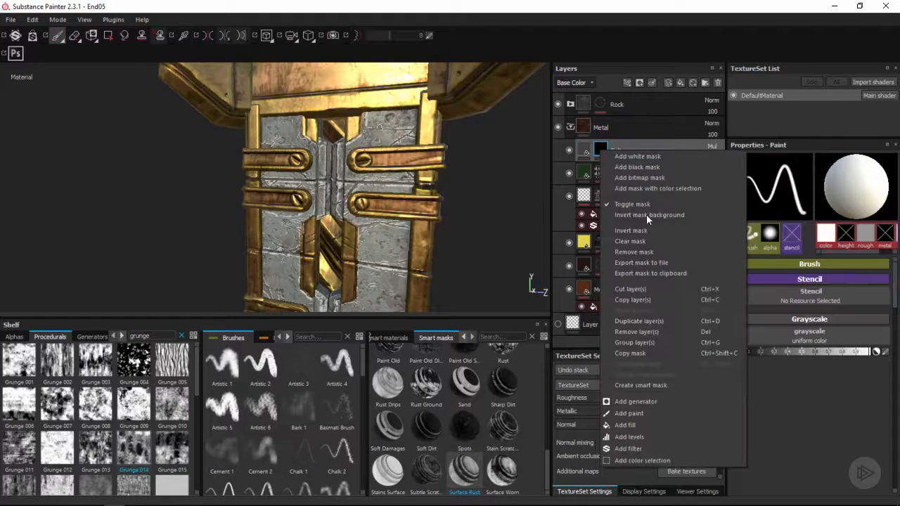
left_click(630, 413)
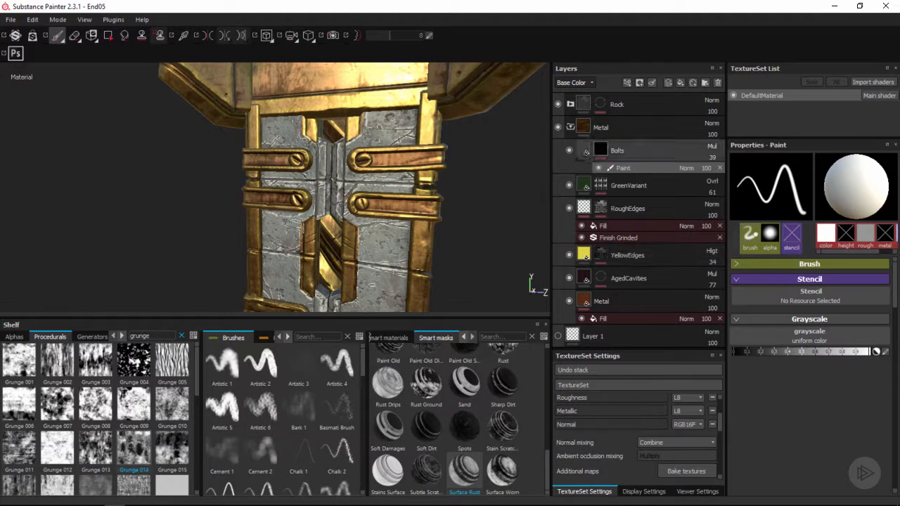
Set up a hard-edged round brush of size 1.93 with pen pressure off for its size, fitted to the strap bolt
mouse_move(358, 157)
left_mouse_down("alt")
mouse_move(337, 159)
mouse_move(358, 157)
left_mouse_up("alt")
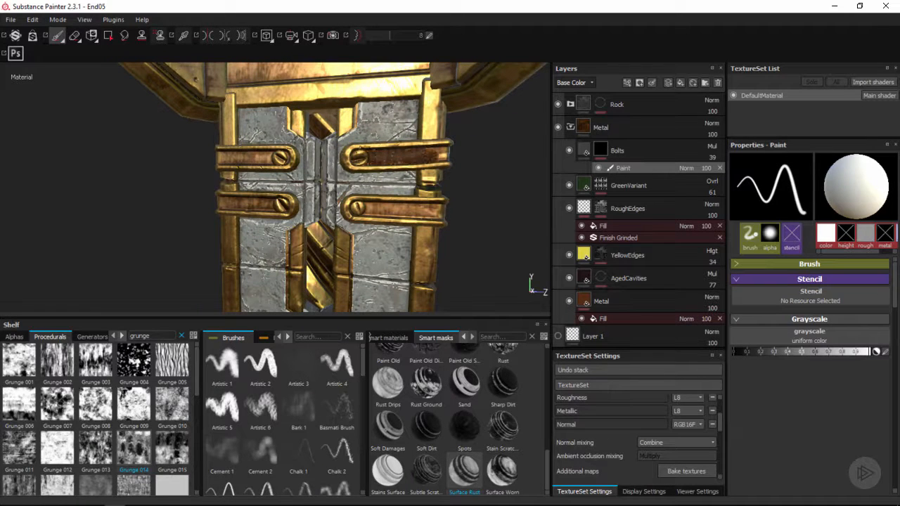
mouse_move(419, 181)
left_mouse_down()
mouse_move(382, 186)
mouse_move(356, 159)
left_mouse_up()
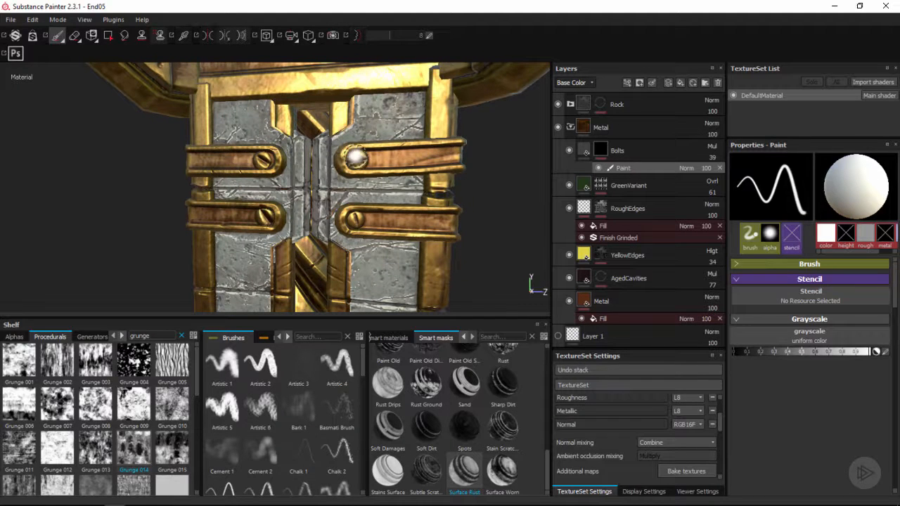
right_click_drag(358, 160, 357, 161, "ctrl")
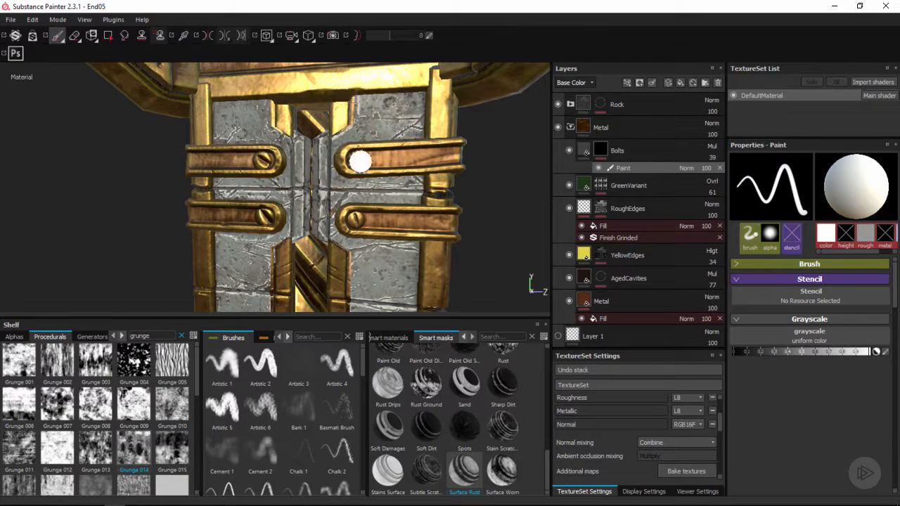
left_click(822, 264)
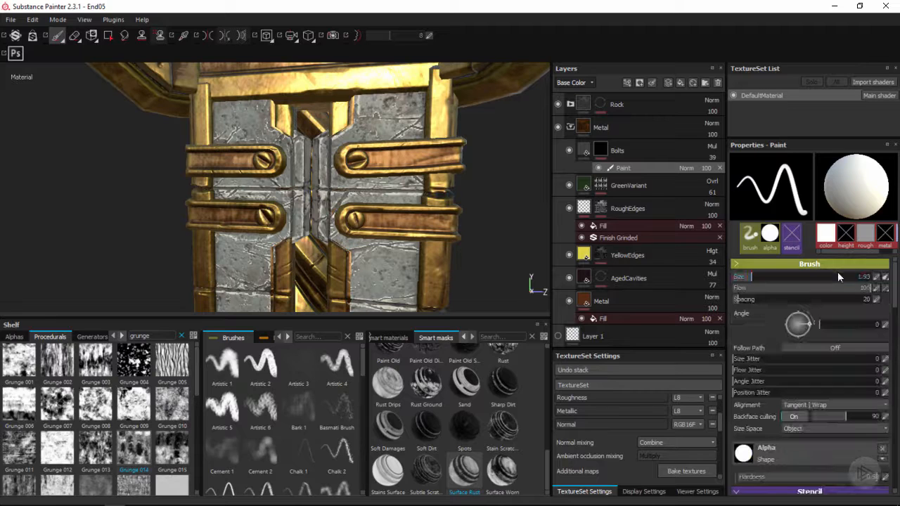
left_click(884, 277)
left_click(871, 289)
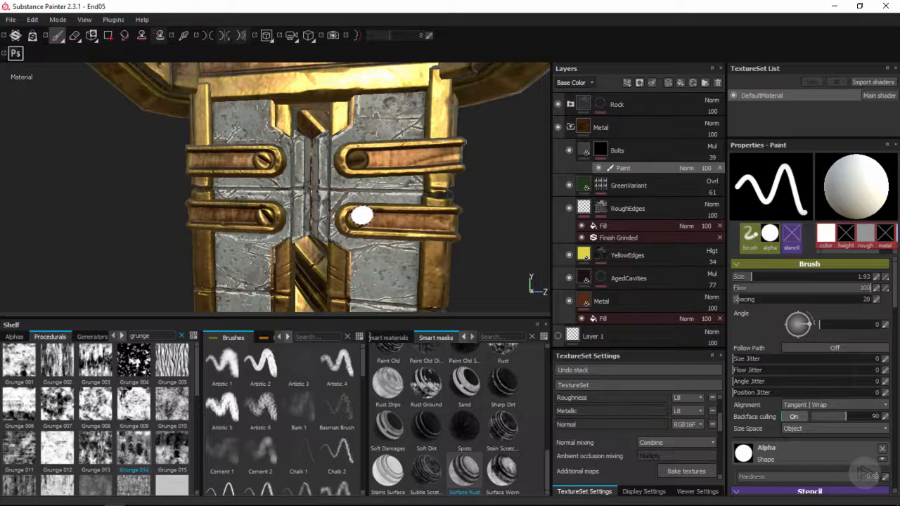
Paint the remaining bolts of the pillar's upper strap group into the Bolts mask with a brush size of 1.77
left_click_drag(361, 215, 275, 154, "alt")
right_click_drag(268, 156, 266, 155, "ctrl")
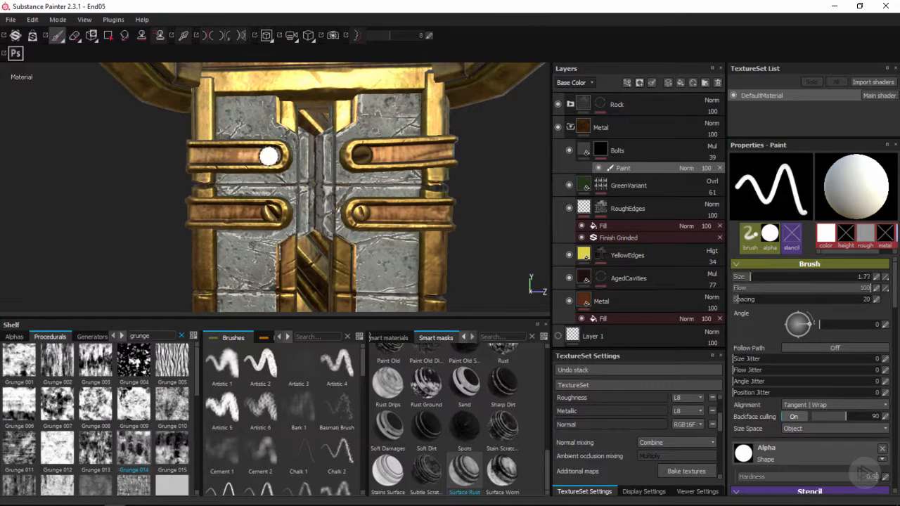
left_click(267, 155)
mouse_move(283, 206)
middle_mouse_down("alt")
mouse_move(299, 173)
mouse_move(311, 193)
middle_mouse_up("alt")
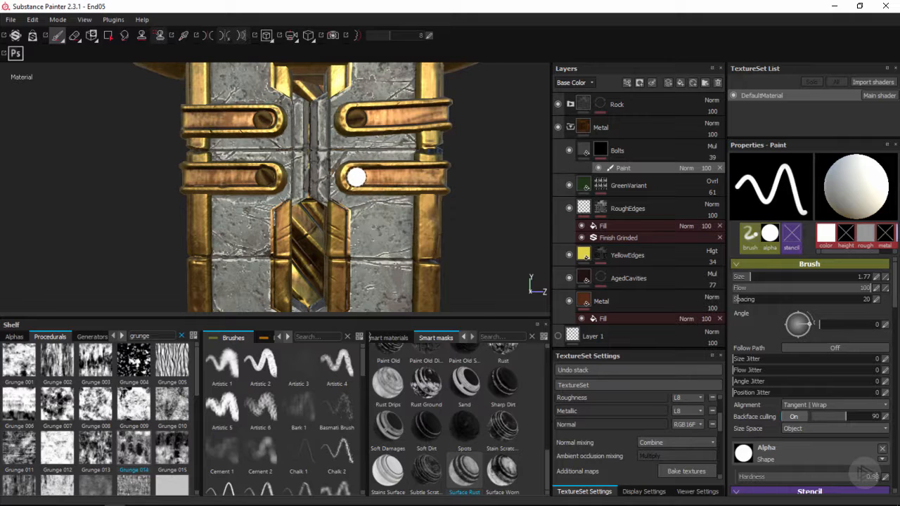
left_click(356, 177)
Paint the bolts of the next strap group down the pillar into the Bolts mask
middle_click_drag(355, 236, 350, 76, "alt")
right_click_drag(435, 160, 470, 210, "alt")
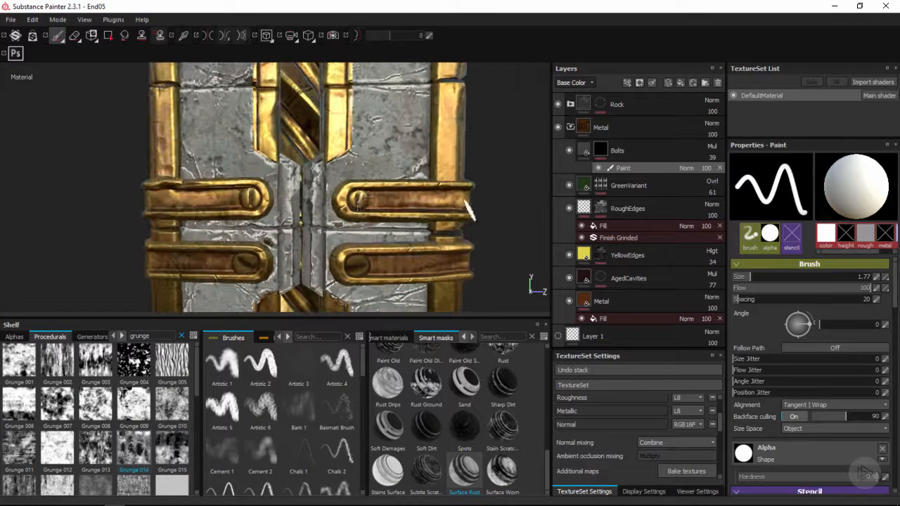
left_click(357, 199)
mouse_move(366, 243)
middle_mouse_down("alt")
mouse_move(432, 214)
mouse_move(426, 169)
mouse_move(394, 130)
middle_mouse_up("alt")
left_click(317, 168)
left_click(336, 185)
Resize the brush to fit and paint the two upper bolts of the pillar's lowest strap group into the Bolts mask
middle_click_drag(379, 227, 265, 27, "alt")
right_click_drag(301, 189, 296, 188, "ctrl")
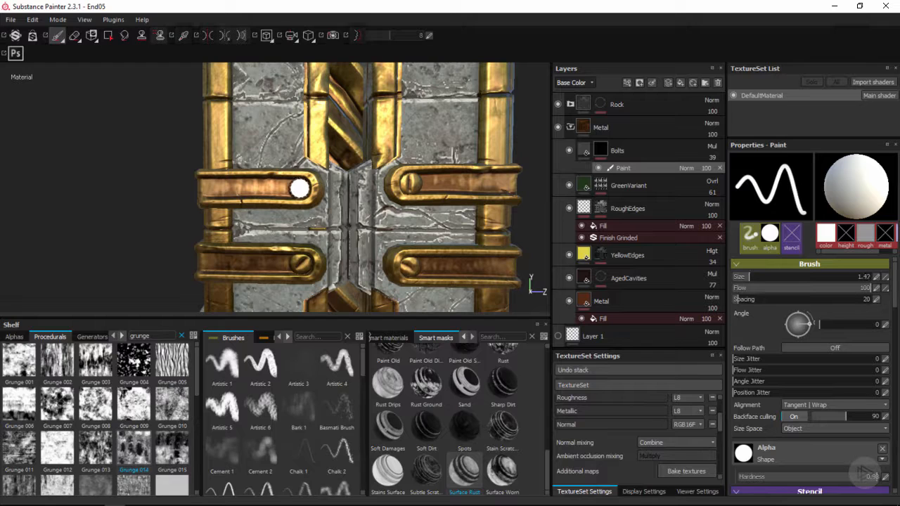
left_click(298, 188)
middle_click_drag(410, 213, 394, 212, "alt")
right_click_drag(391, 184, 396, 183, "ctrl")
left_click(393, 183)
middle_click_drag(436, 213, 440, 151, "alt")
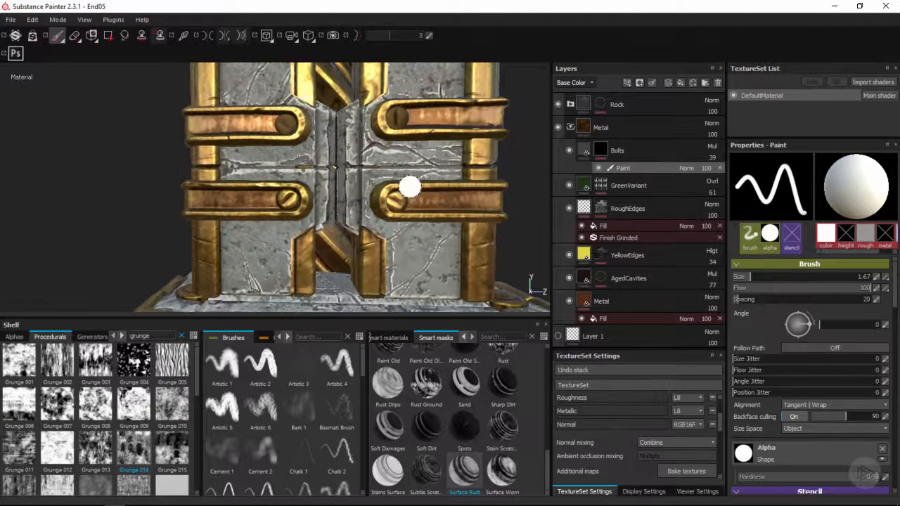
Paint the two lower bolts of the pillar's lowest strap group into the Bolts mask with a brush size of 1.67
left_click(397, 202)
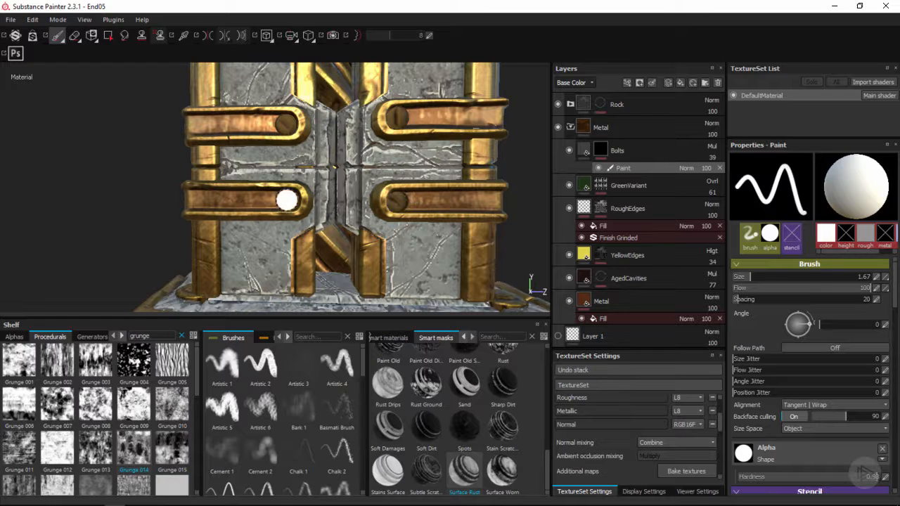
left_click(287, 200)
right_click_drag(342, 227, 282, 164, "alt")
middle_click_drag(281, 165, 303, 173, "alt")
right_click_drag(318, 204, 359, 208, "alt")
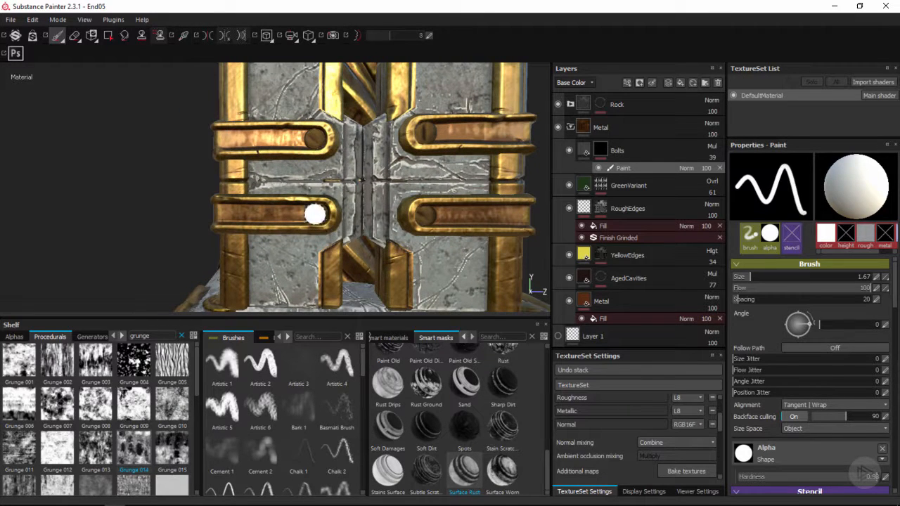
Paint the bolts of the three strap groups on the corner post beside the twisted column, using brush sizes of 1.47 and 1.57
left_click_drag(318, 213, 291, 251, "alt")
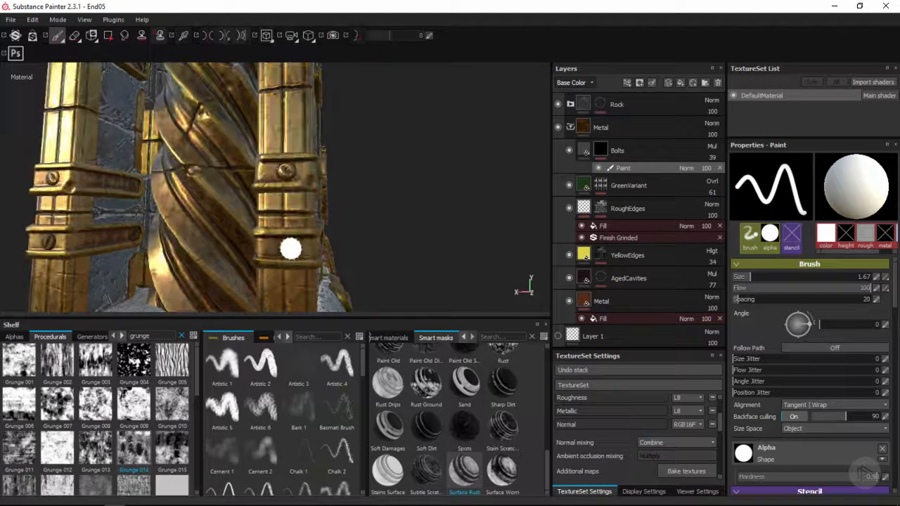
right_click_drag(287, 167, 285, 172, "ctrl")
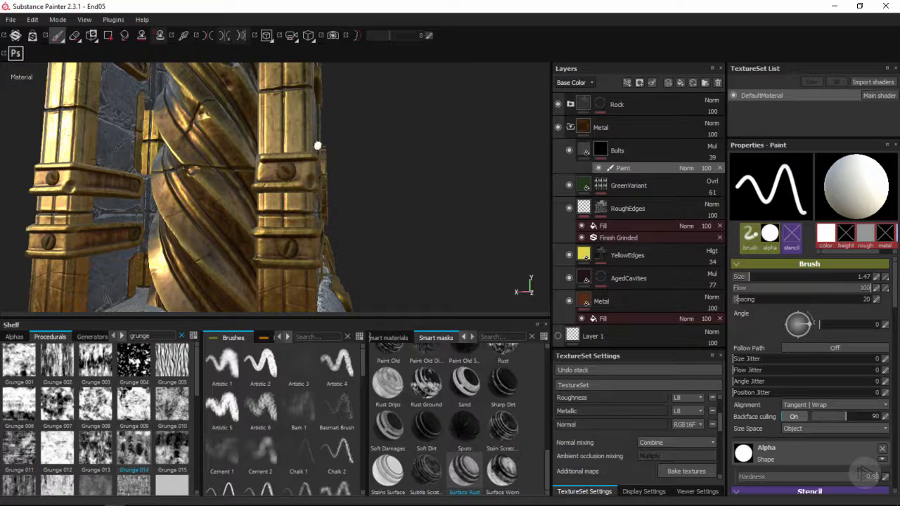
left_click_drag(318, 146, 309, 198, "alt")
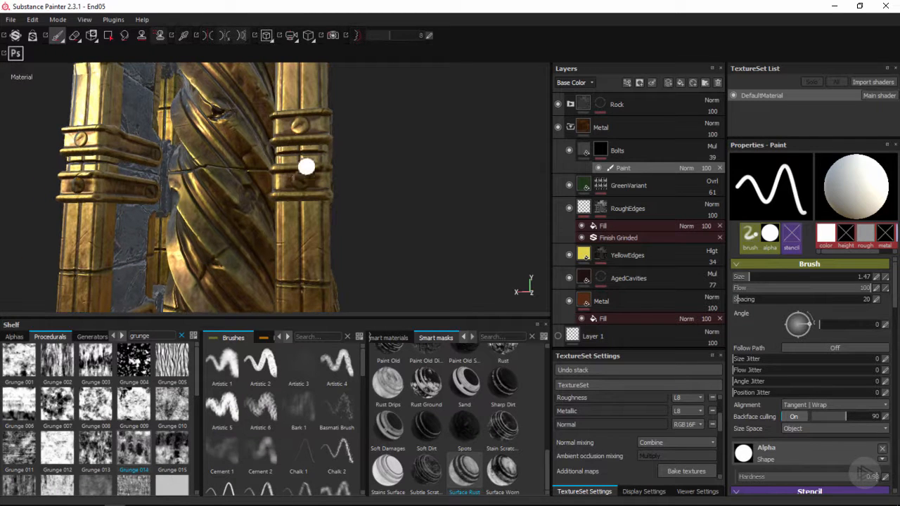
left_click_drag(306, 167, 316, 177, "alt")
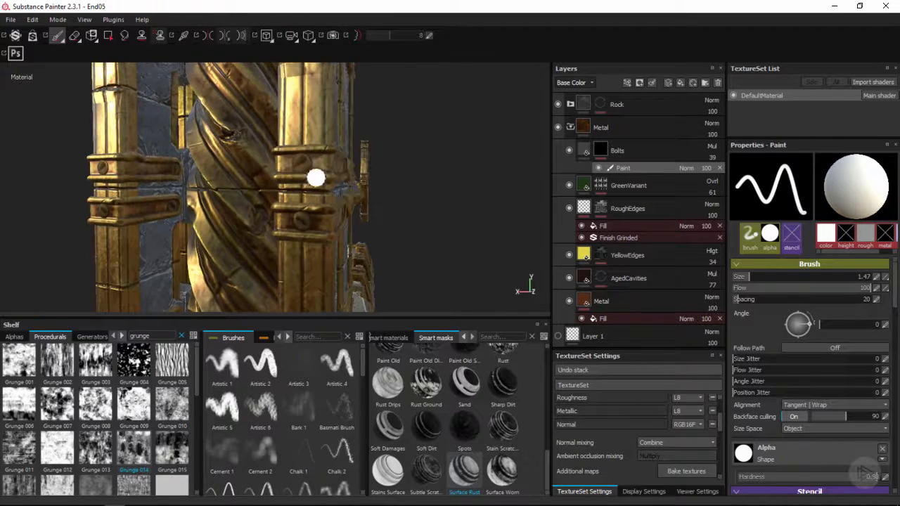
left_click_drag(326, 210, 315, 173, "alt")
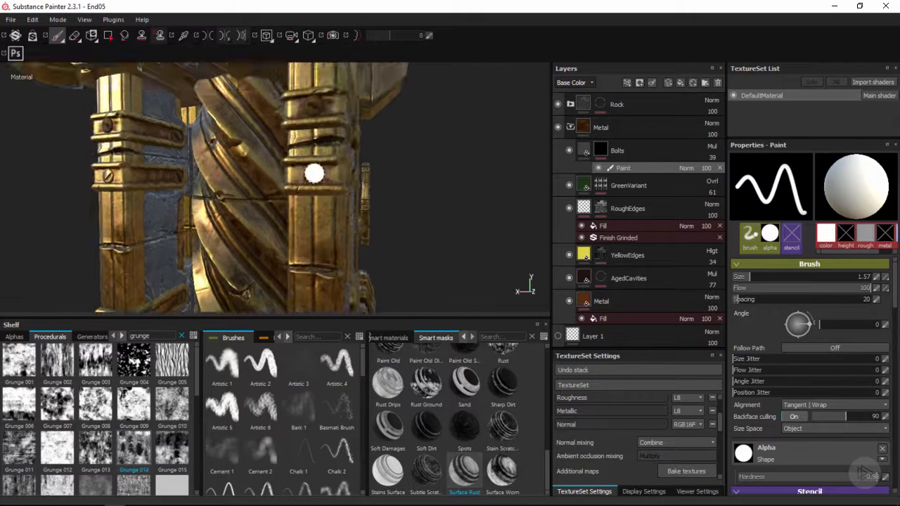
left_click_drag(341, 137, 326, 193, "alt")
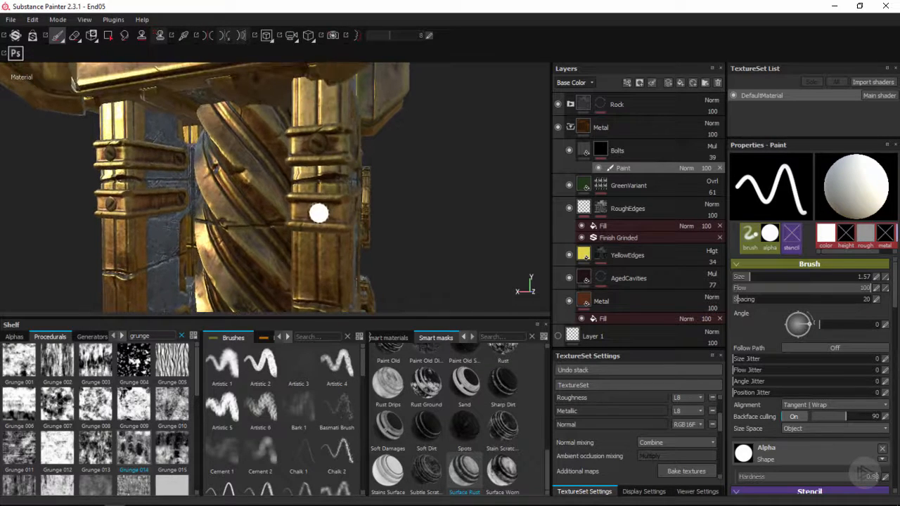
Paint the upper strap group's bolts on the next corner post into the Bolts mask with a brush size of 1.57
left_click_drag(403, 169, 364, 180, "alt")
right_click_drag(364, 181, 309, 181, "shift")
left_click_drag(415, 242, 384, 253, "alt")
right_click_drag(384, 253, 304, 157, "alt")
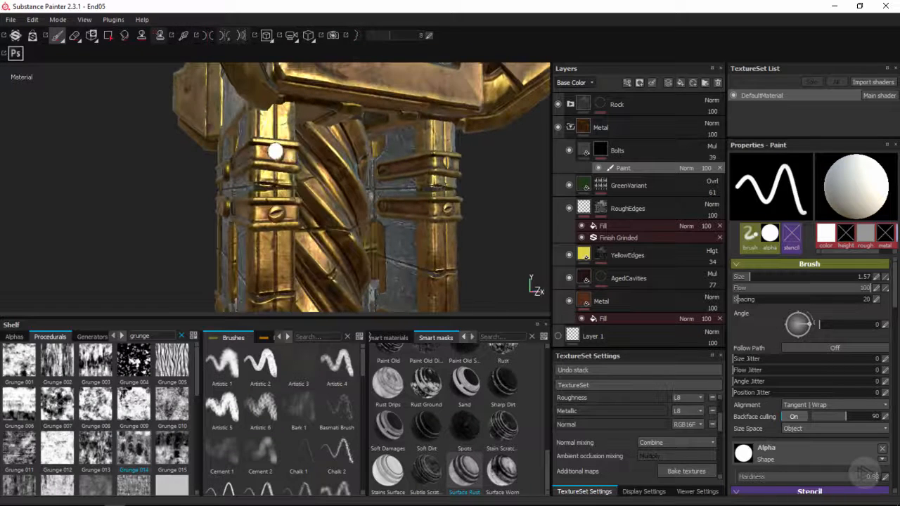
left_click_drag(285, 164, 303, 194, "alt")
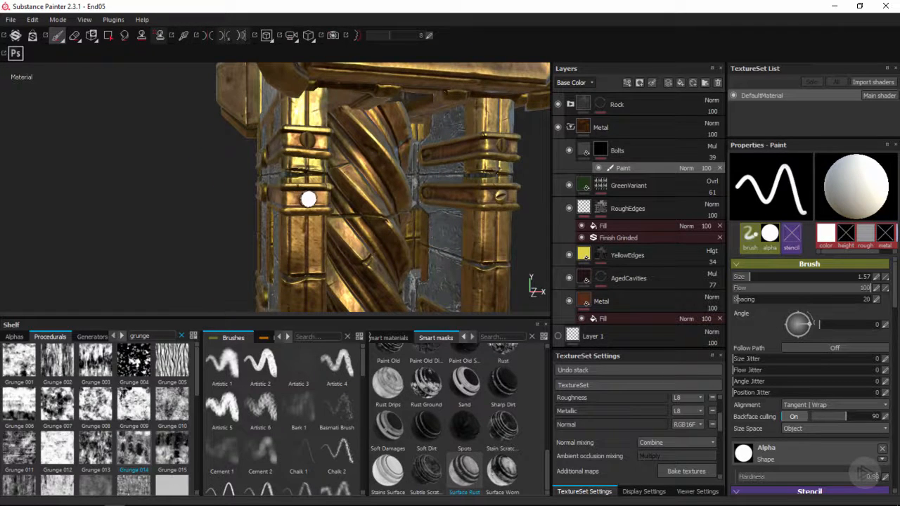
left_click_drag(339, 227, 312, 187, "alt")
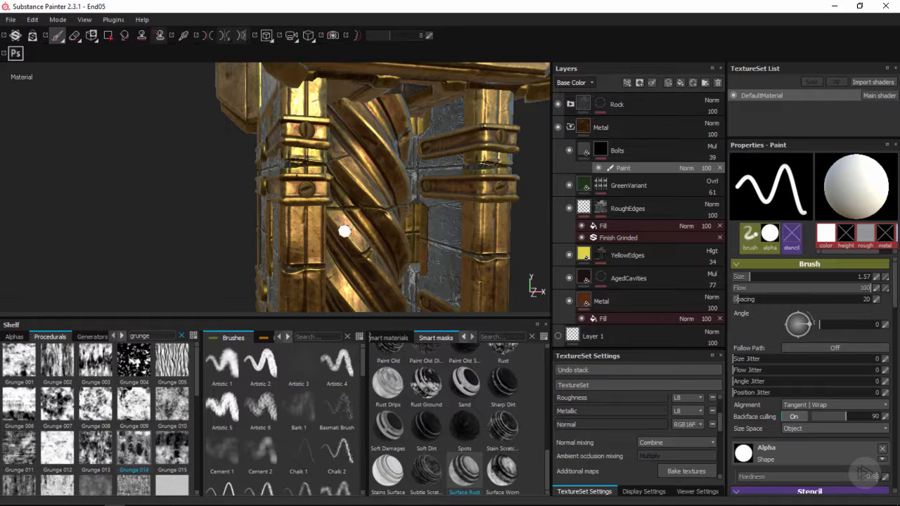
Paint the bolts of that corner post's middle and lowest strap groups into the Bolts mask, using brush sizes of 1.71 and 1.41
middle_click_drag(339, 276, 337, 140, "alt")
mouse_move(336, 147)
right_mouse_down("ctrl")
mouse_move(349, 133)
mouse_move(337, 133)
right_mouse_up("ctrl")
left_click_drag(323, 112, 342, 182, "alt")
right_click_drag(342, 180, 343, 180, "ctrl")
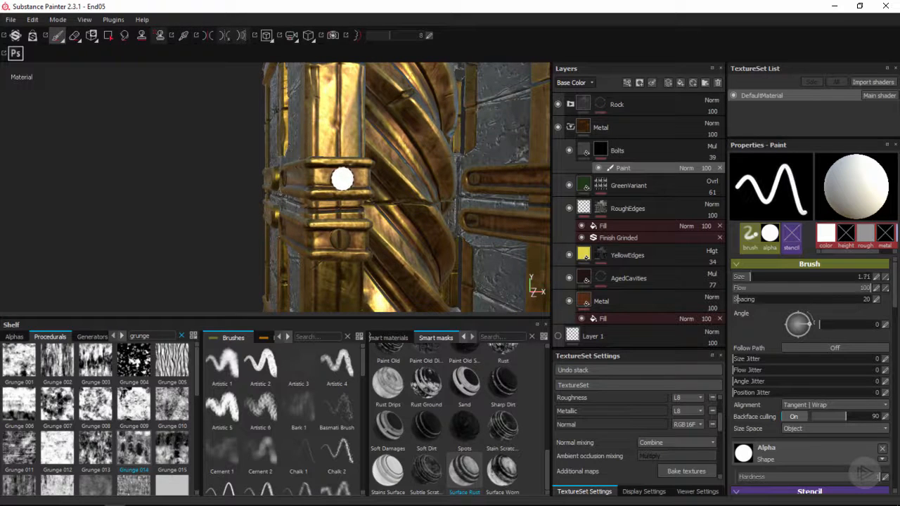
left_click_drag(360, 221, 357, 181, "alt")
left_click_drag(381, 220, 385, 172, "alt")
right_click_drag(385, 172, 377, 203, "alt")
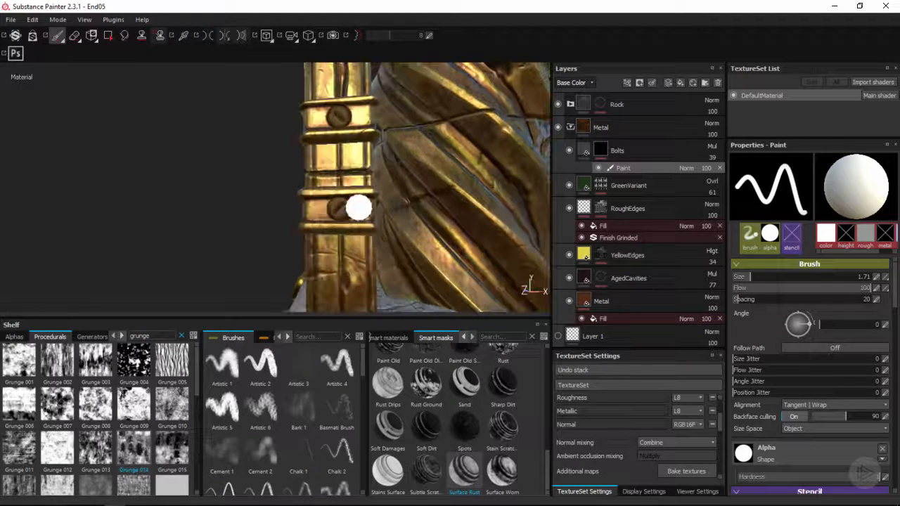
key("bracketleft")
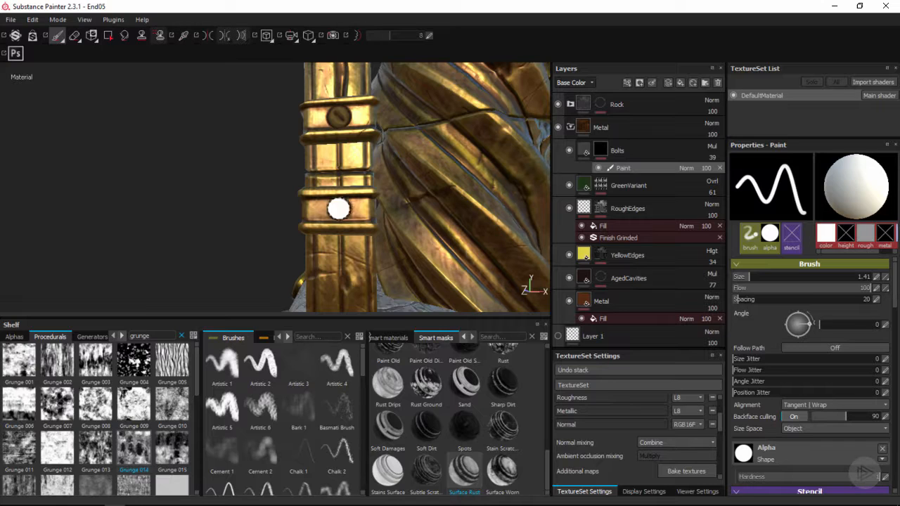
left_click_drag(338, 209, 392, 232, "alt")
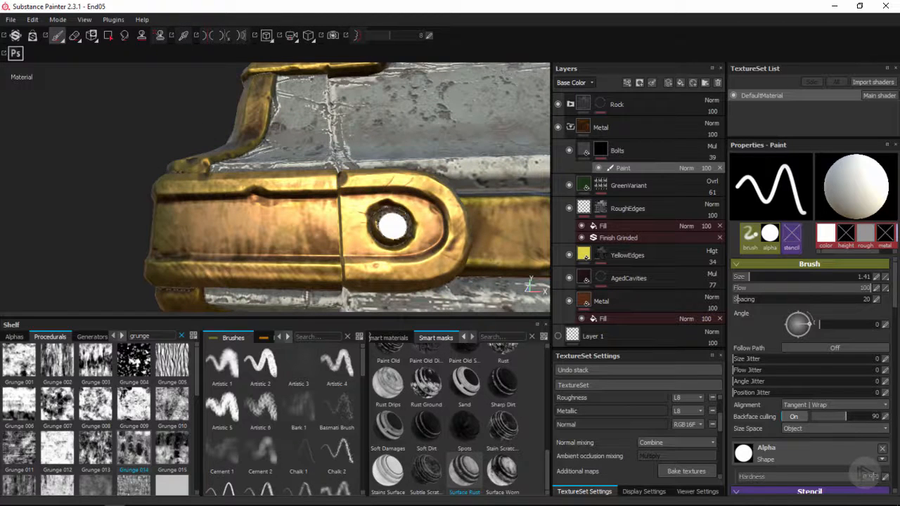
Paint the bolts of the gold clamps on the pillar's base into the Bolts mask, resizing the brush to 1.97 and 1.66
right_click_drag(394, 227, 401, 227, "ctrl")
left_click_drag(397, 228, 310, 138, "alt")
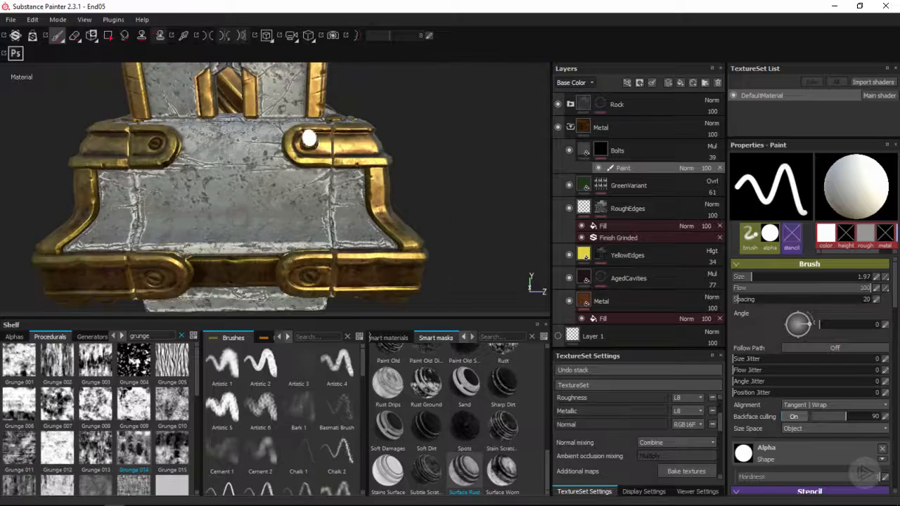
middle_click_drag(317, 139, 322, 156, "alt")
right_click_drag(322, 156, 310, 173, "alt")
middle_click_drag(302, 216, 446, 165, "alt")
left_click(249, 118)
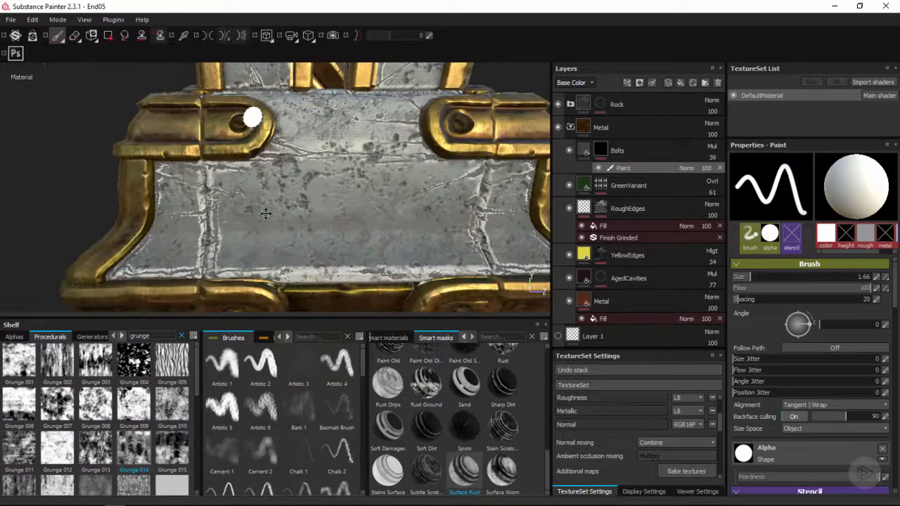
Raise the Bolts layer's opacity to 53
middle_click_drag(265, 213, 267, 36, "alt")
left_click_drag(285, 201, 288, 169, "alt")
right_click_drag(286, 214, 295, 116, "alt")
middle_click_drag(295, 116, 302, 177, "alt")
mouse_move(306, 177)
left_mouse_down("alt")
mouse_move(295, 176)
mouse_move(316, 163)
left_mouse_up("alt")
middle_click_drag(322, 141, 327, 207, "alt")
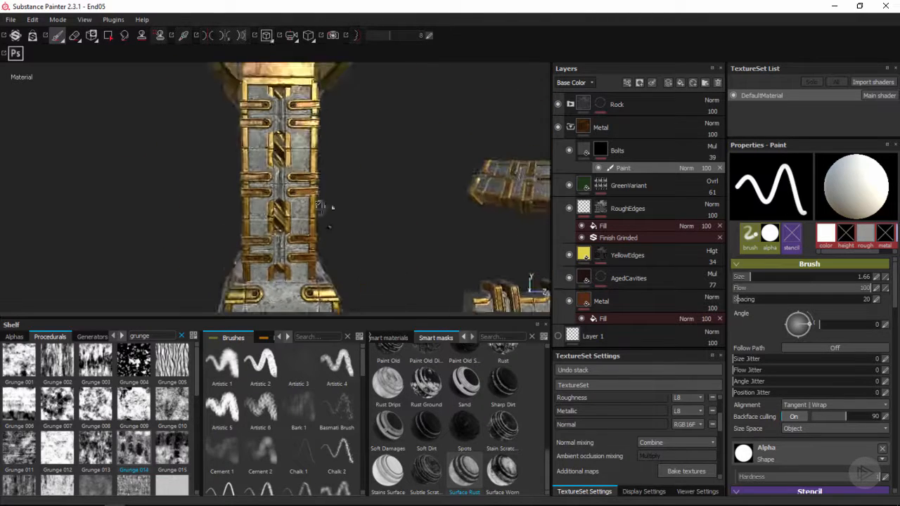
left_click_drag(327, 206, 312, 184, "alt")
right_click_drag(342, 211, 348, 217, "alt")
left_click_drag(348, 217, 391, 203, "alt")
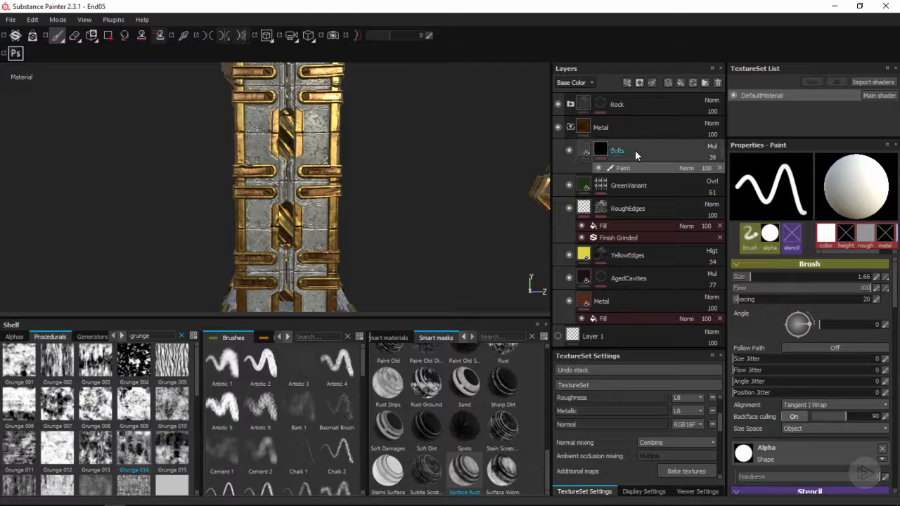
left_click_drag(718, 168, 721, 168)
Shift the bottom Metal fill layer's base color to a redder copper with RGB 0.439, 0.172, 0.082
right_click_drag(434, 237, 406, 182, "alt")
left_click_drag(406, 183, 324, 184, "alt")
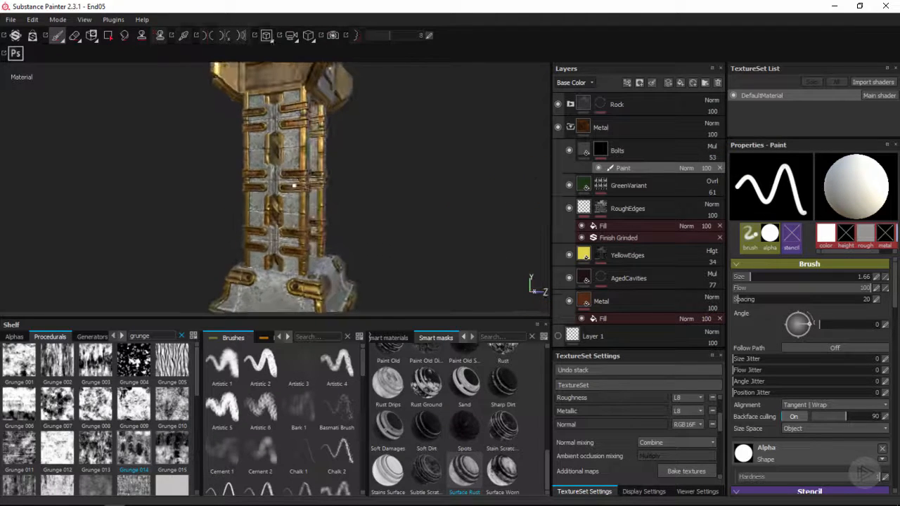
middle_click_drag(324, 184, 341, 199, "alt")
left_click_drag(340, 200, 401, 195, "alt")
left_click(641, 303)
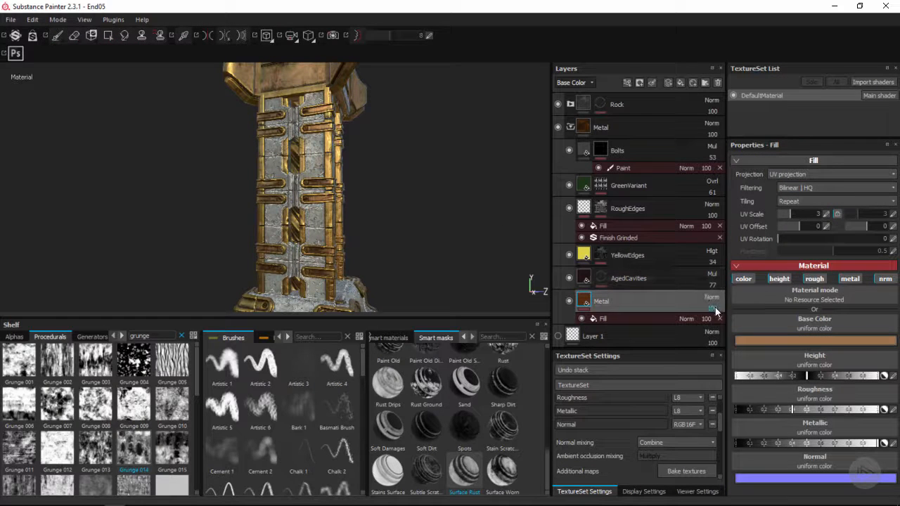
left_click(792, 342)
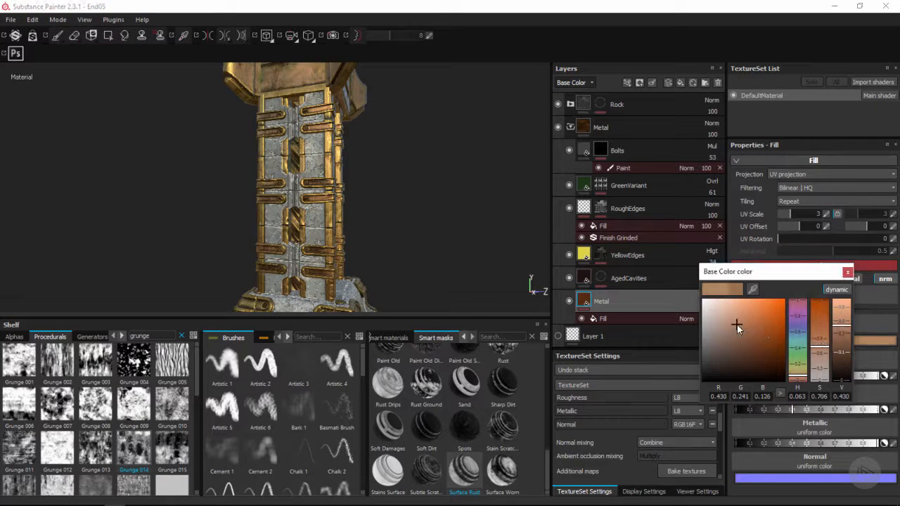
left_click_drag(738, 325, 745, 323)
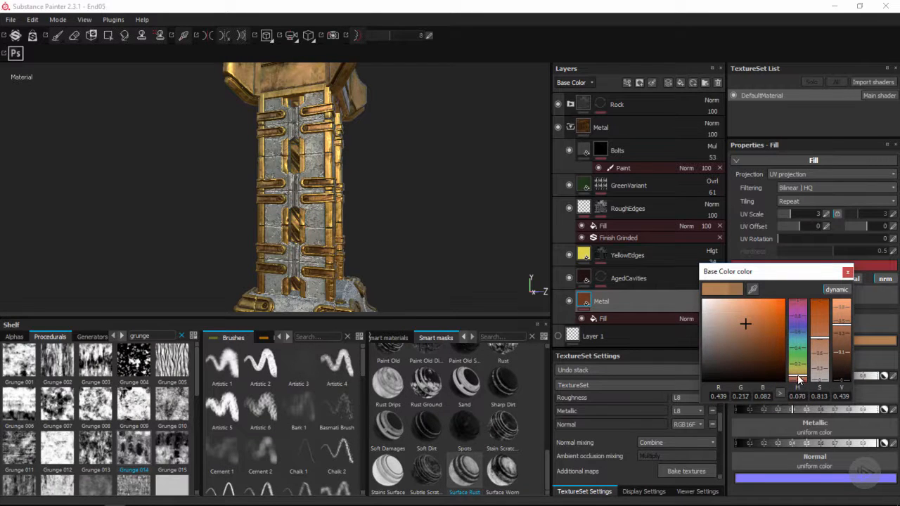
left_click(799, 381)
left_click_drag(399, 210, 436, 204, "alt")
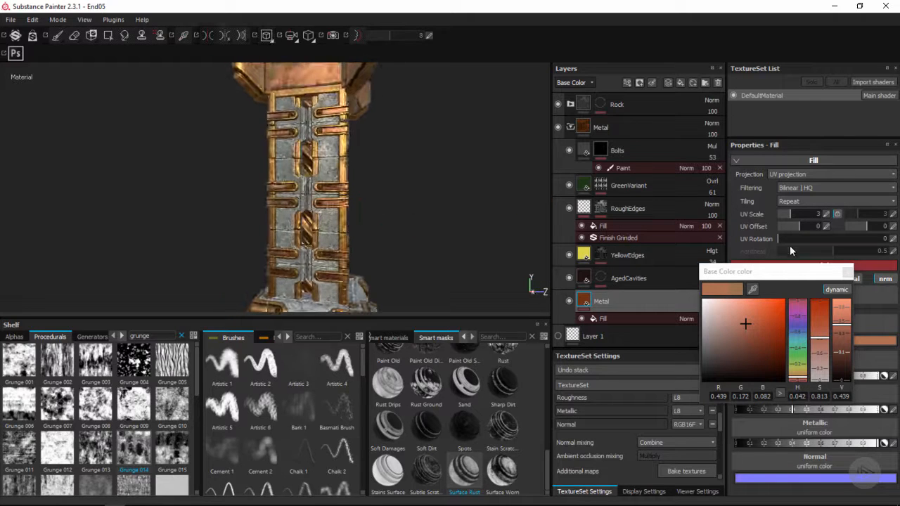
left_click(847, 272)
Set the Bolts layer's opacity to 75
left_click(696, 169)
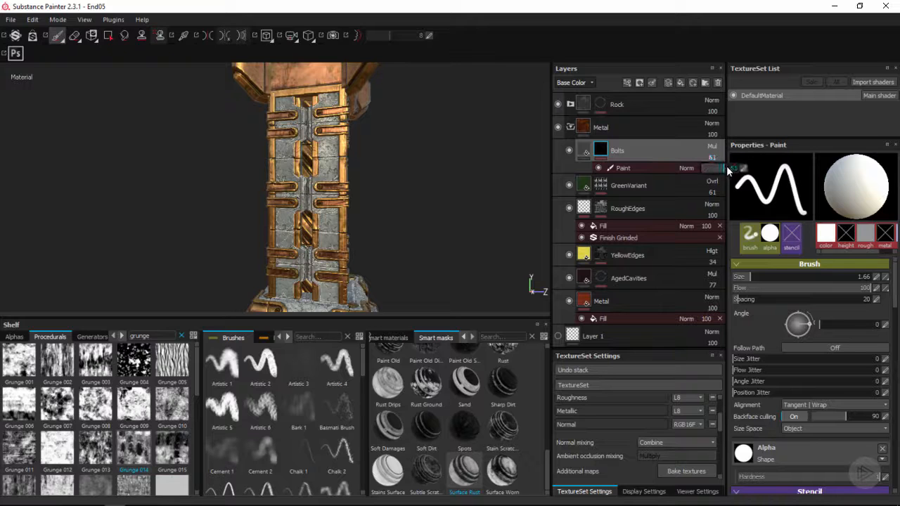
left_click_drag(727, 170, 731, 170)
Examine the metal trim's color and the contrast of the bolts on the pillar from several angles and distances
middle_click_drag(415, 251, 413, 199, "alt")
mouse_move(413, 199)
left_mouse_down("alt")
mouse_move(412, 155)
mouse_move(381, 217)
mouse_move(414, 187)
left_mouse_up("alt")
right_click_drag(414, 187, 437, 200, "alt")
middle_click_drag(394, 200, 450, 186, "alt")
left_click_drag(449, 186, 342, 199, "alt")
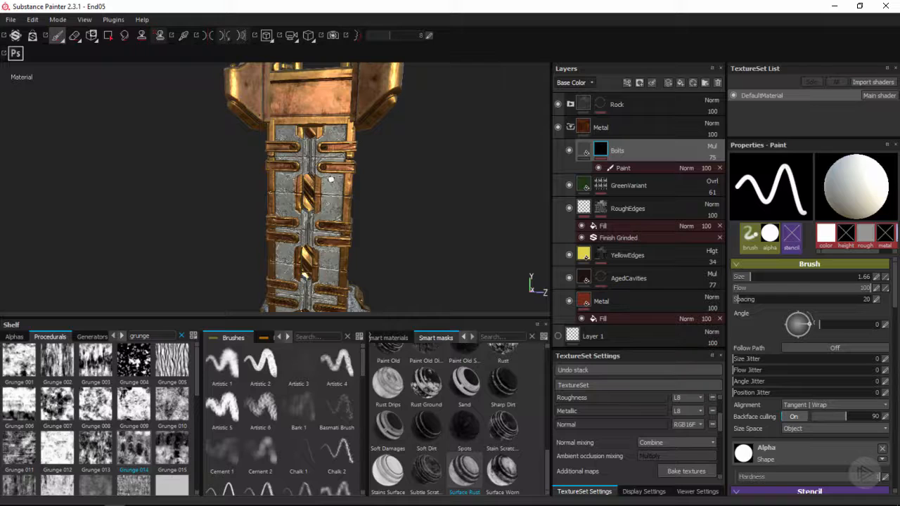
left_click_drag(331, 179, 355, 189, "alt")
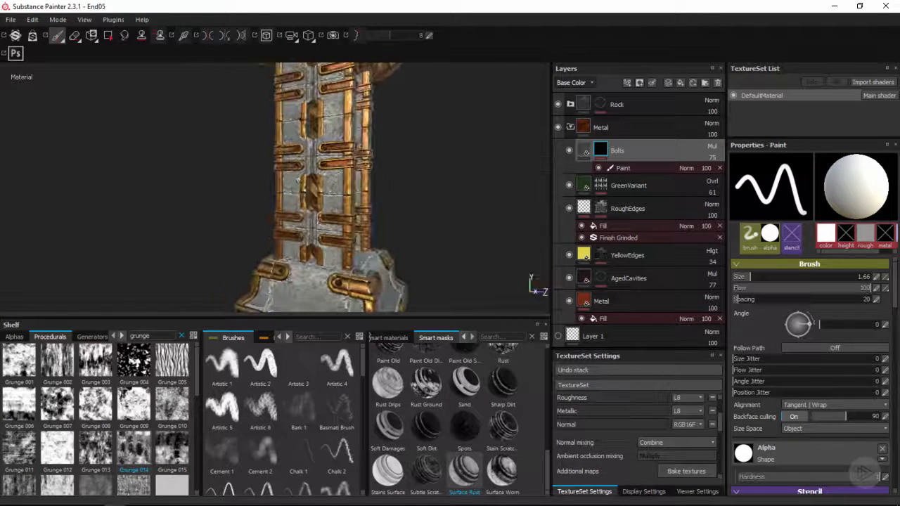
left_click_drag(299, 181, 325, 203, "alt")
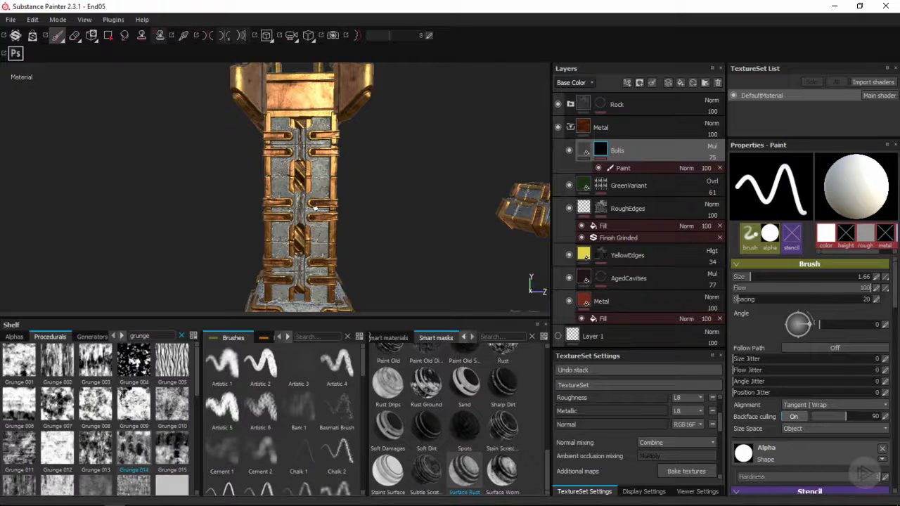
left_click_drag(320, 204, 348, 202, "alt")
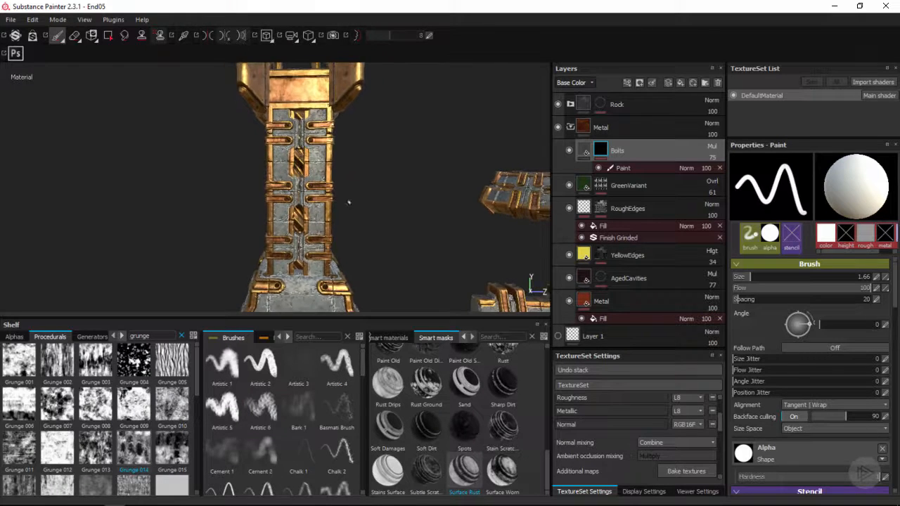